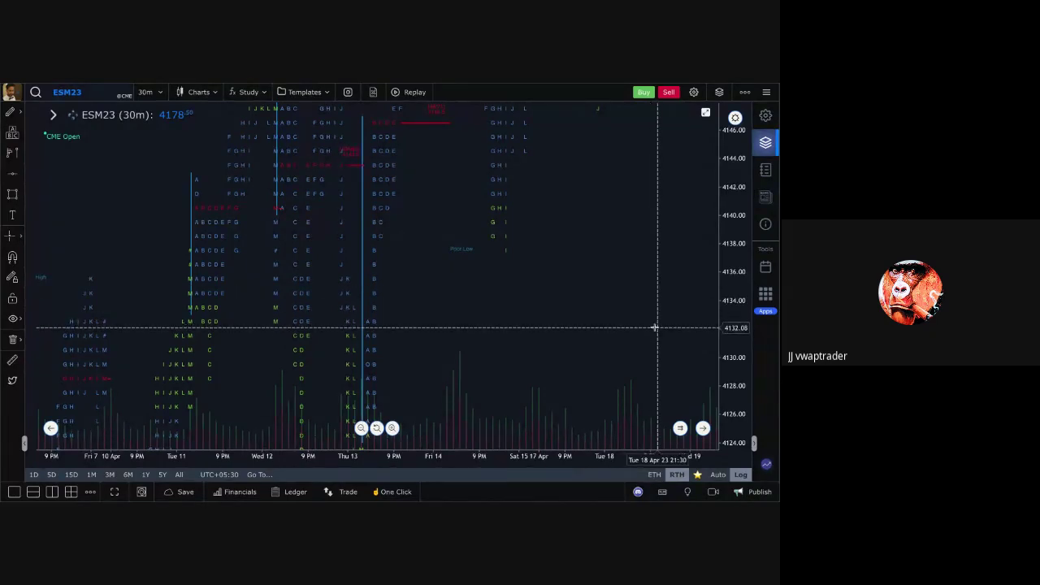
Switch the ESM23 30-minute chart to the extended trading hours (ETH) session.
left_click_drag(653, 325, 642, 254)
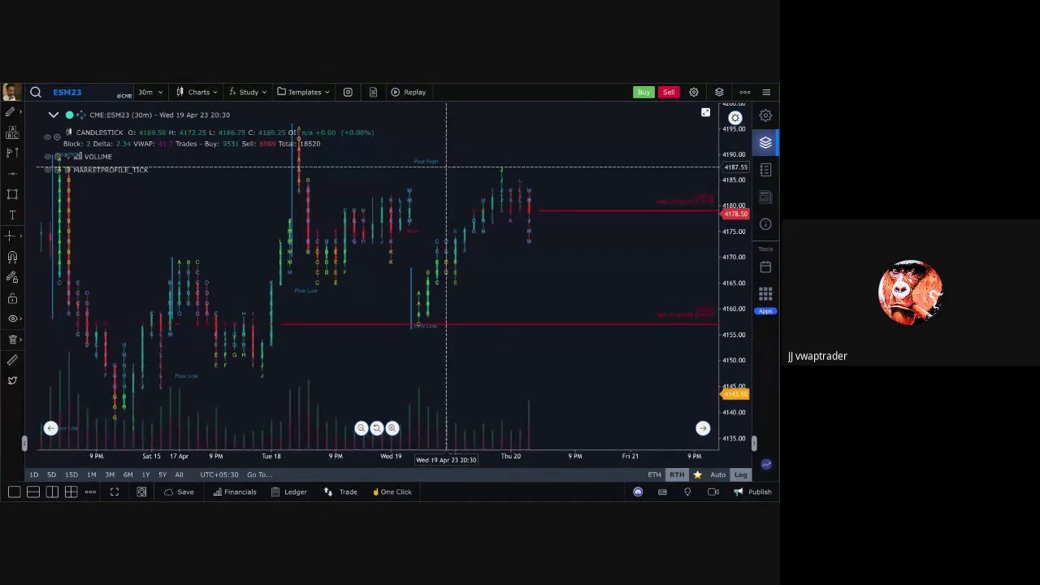
left_click_drag(610, 407, 490, 390)
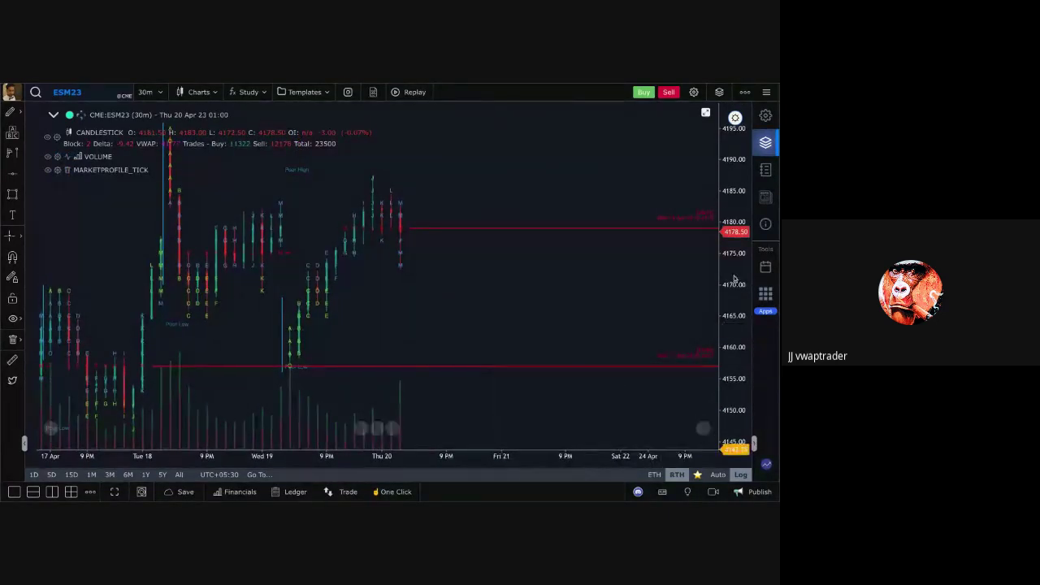
left_click_drag(678, 395, 551, 395)
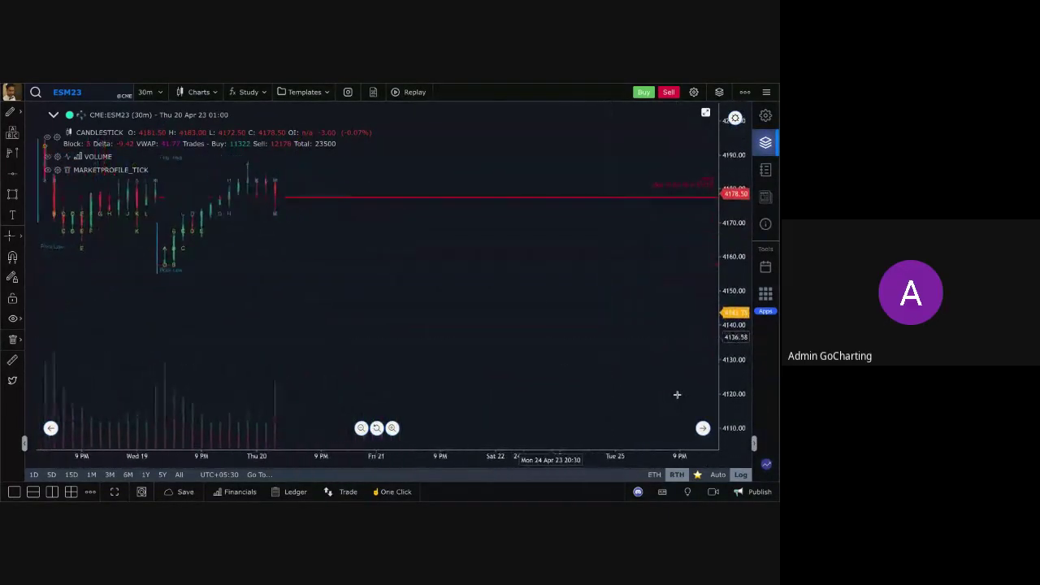
left_click(655, 476)
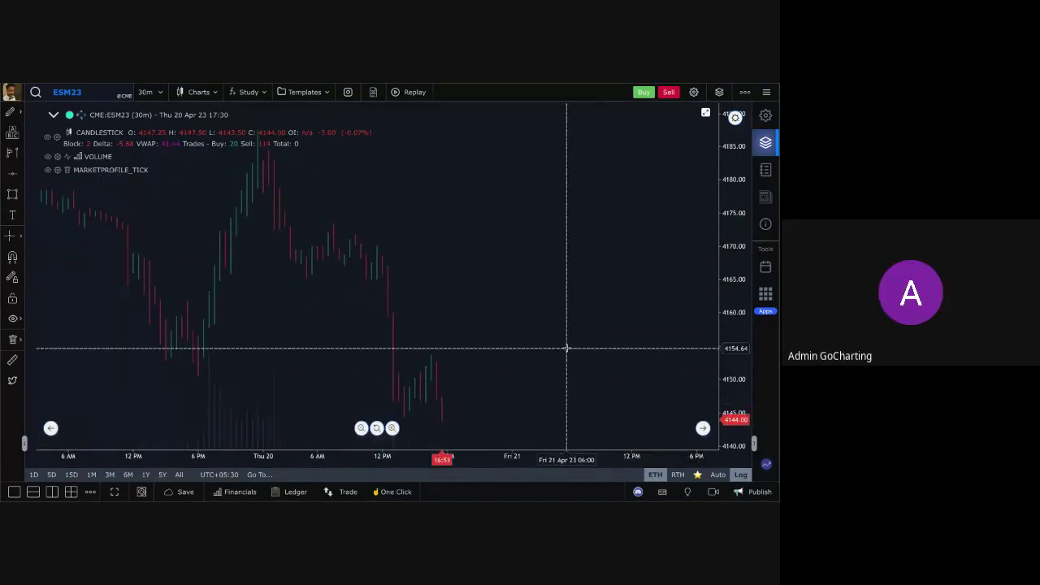
scroll(525, 297, "down", 2)
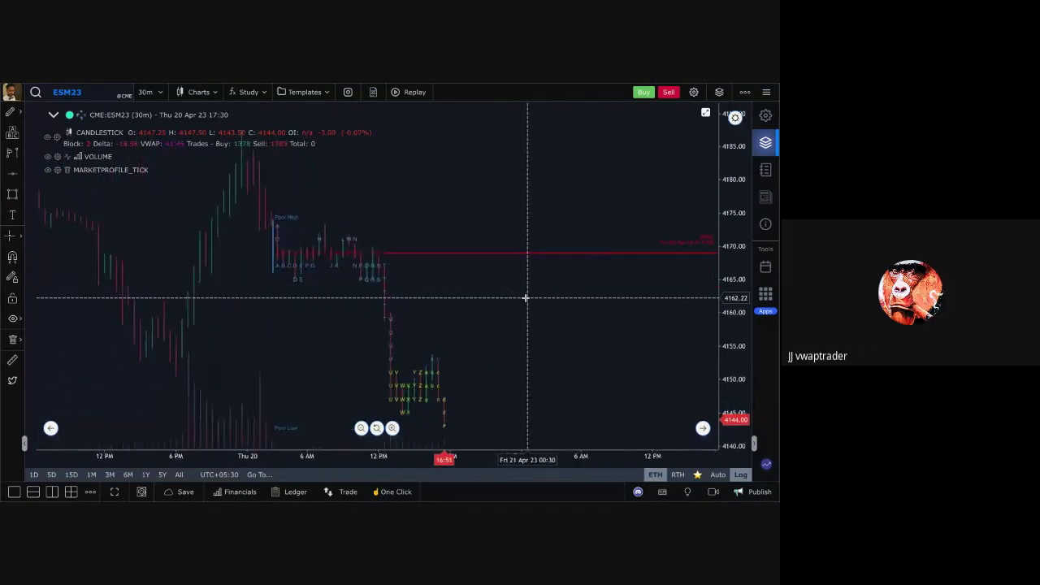
Hide the candlesticks and collapse the chart legend to leave the 20 April market profile letters unobstructed.
scroll(530, 313, "up", 3)
scroll(481, 347, "down", 3)
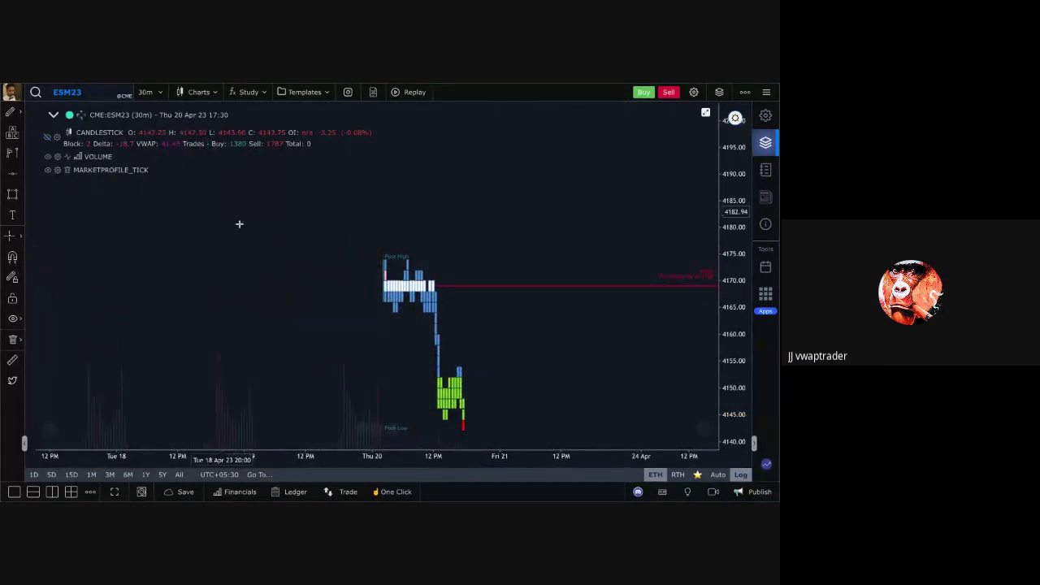
scroll(300, 269, "up", 3)
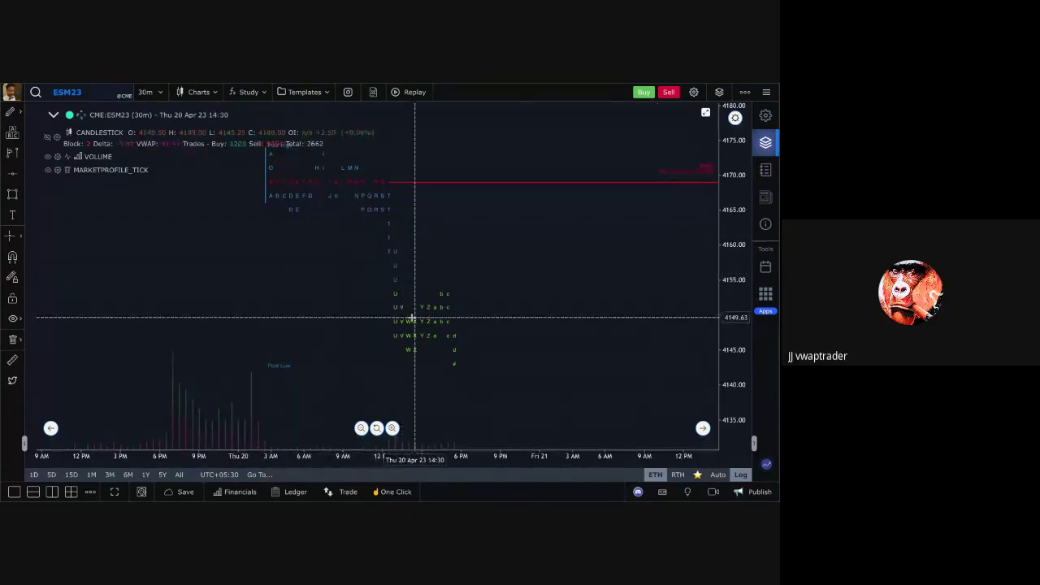
left_click_drag(413, 318, 559, 305)
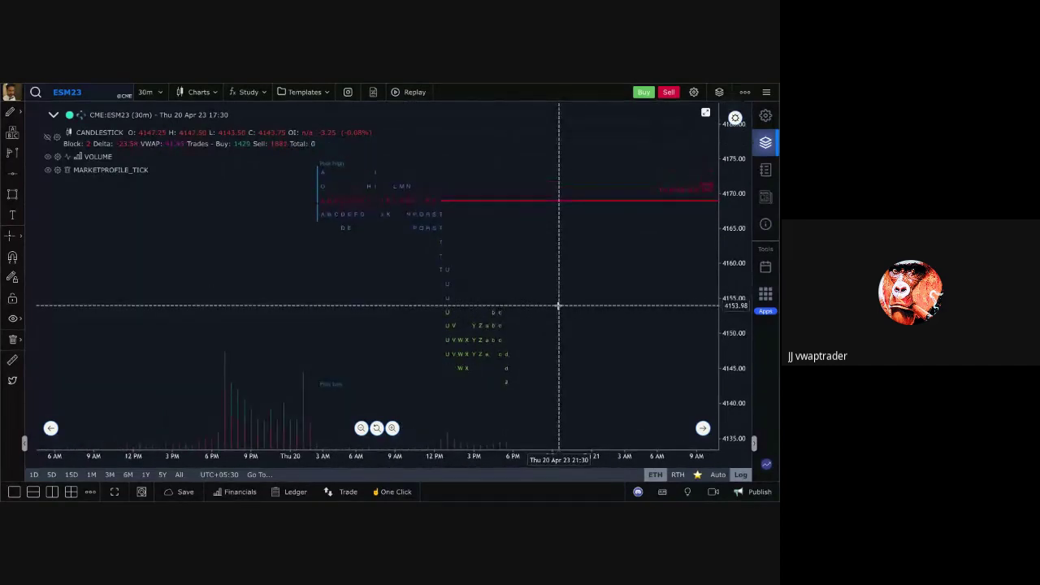
left_click(53, 114)
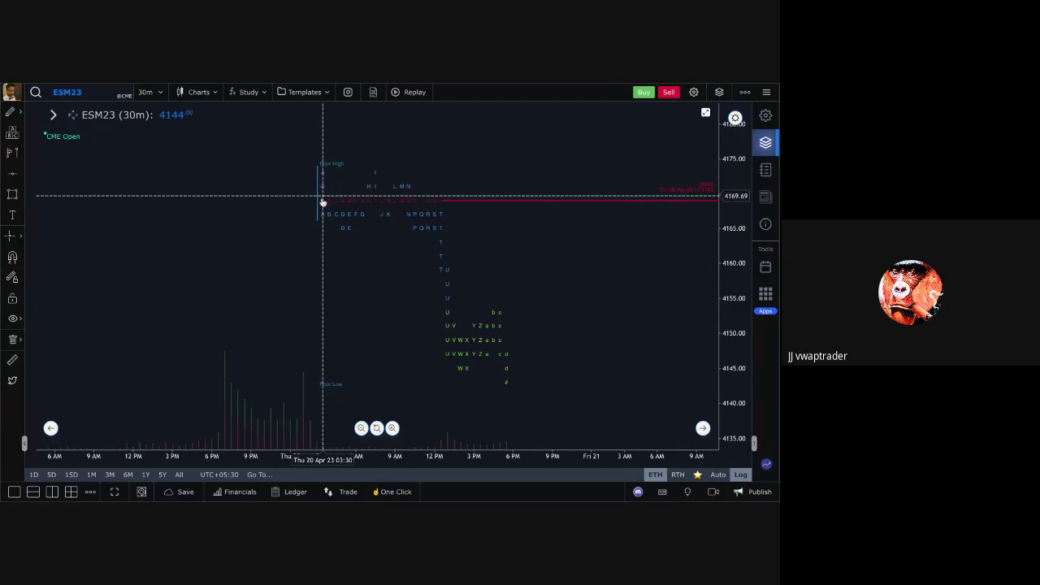
Overlay the candlesticks on the market profile letters and hide them again, keeping the legend expanded.
left_click(53, 114)
left_click(47, 135)
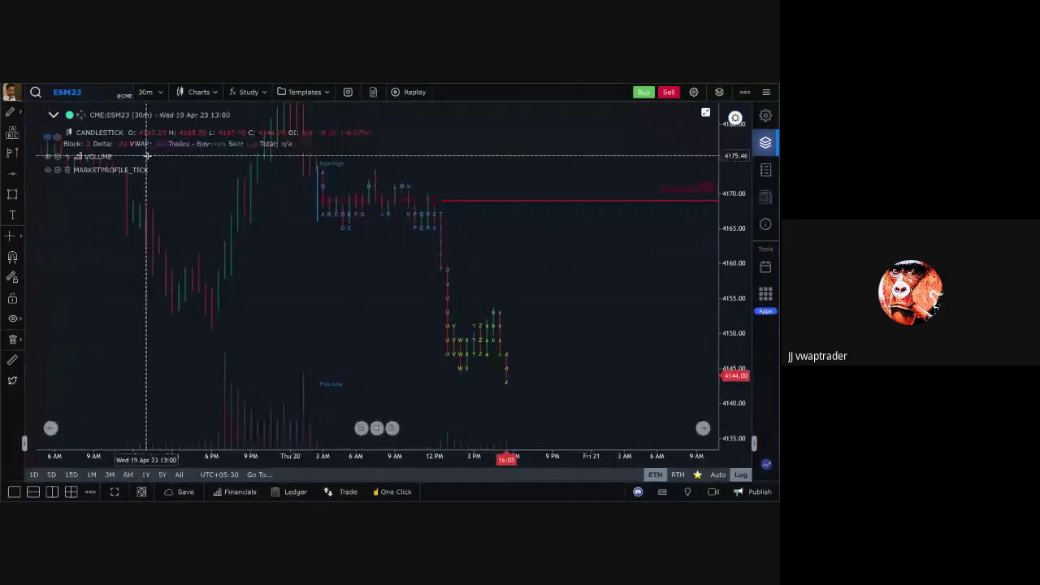
left_click(53, 114)
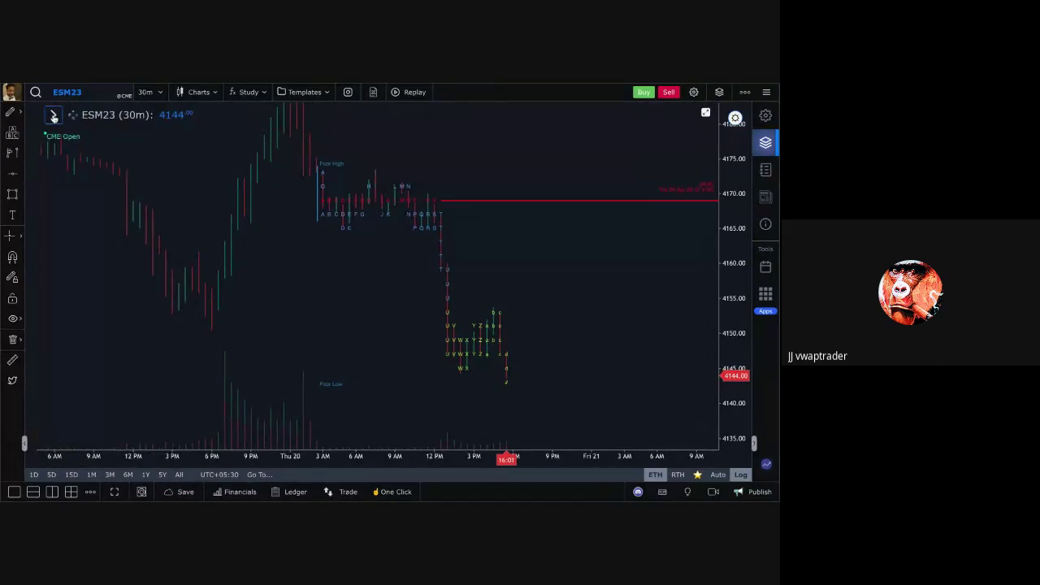
left_click(53, 115)
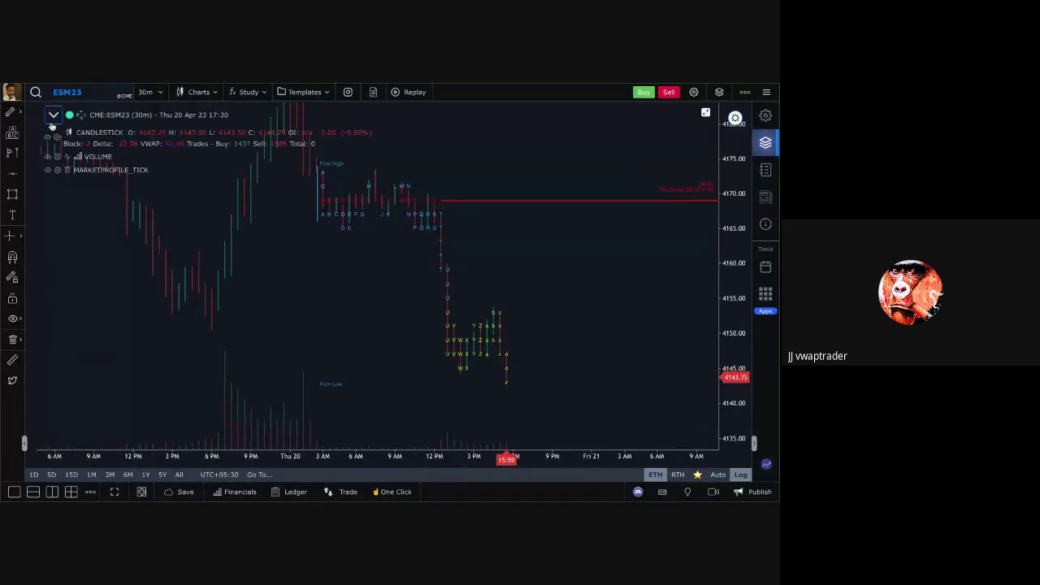
left_click(48, 136)
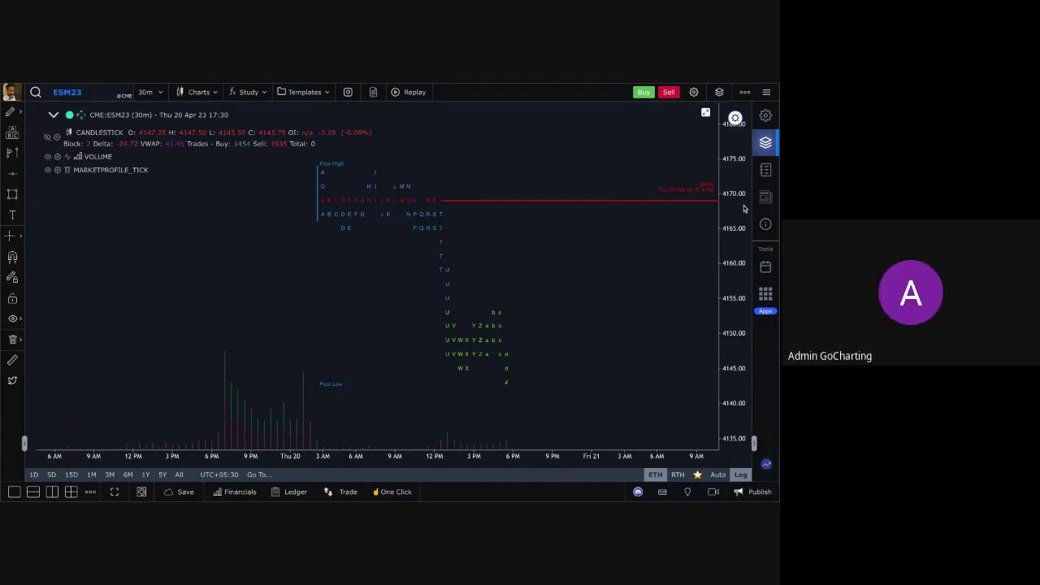
Examine the 20 April market profile letters at a finer price scale, from the upper distribution to the lower one.
scroll(745, 209, "up", 3)
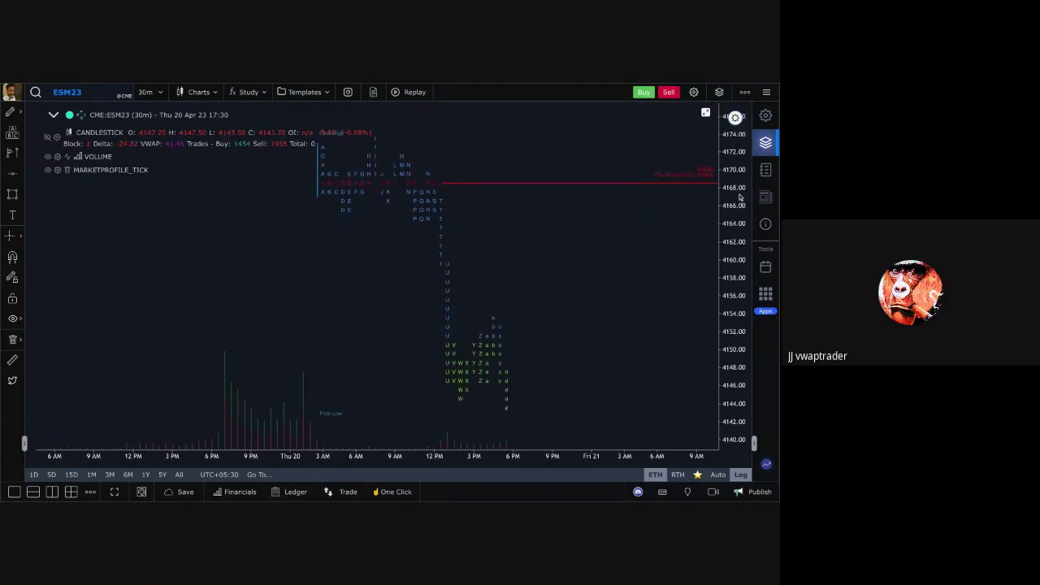
scroll(743, 207, "up", 3)
scroll(742, 225, "up", 2)
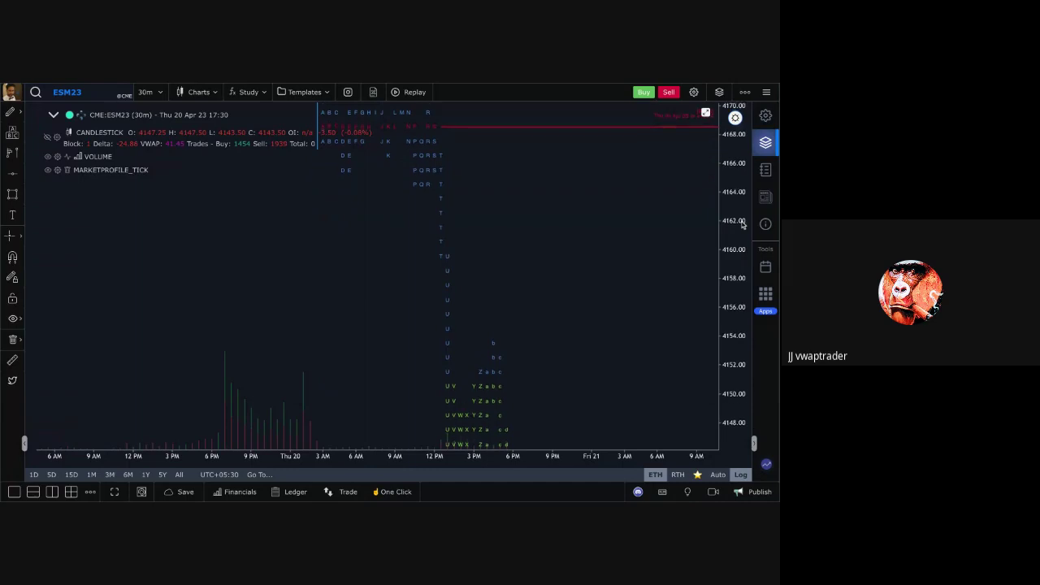
scroll(594, 217, "right", 3)
scroll(594, 217, "up", 2)
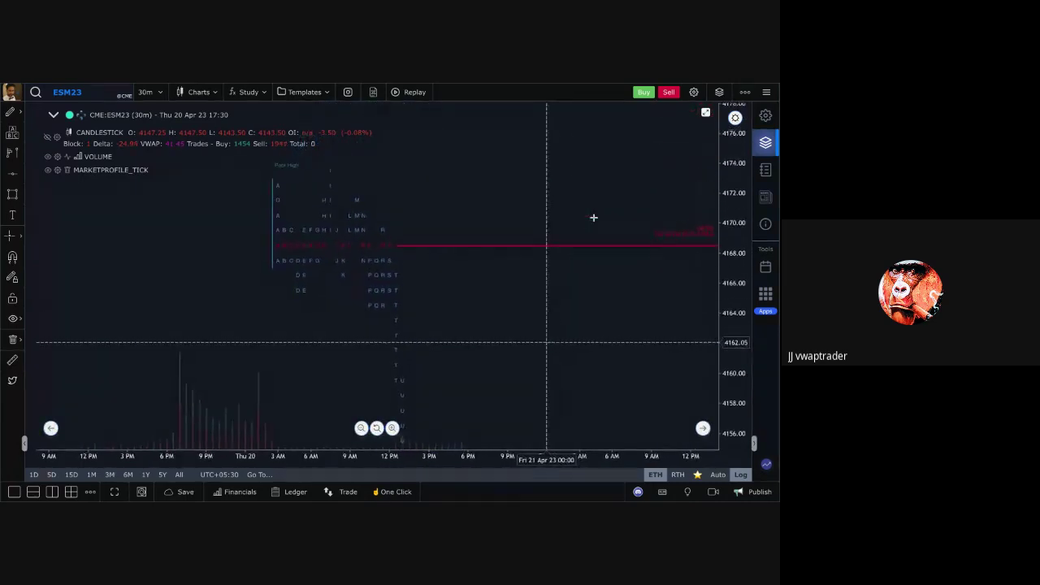
scroll(678, 325, "down", 3)
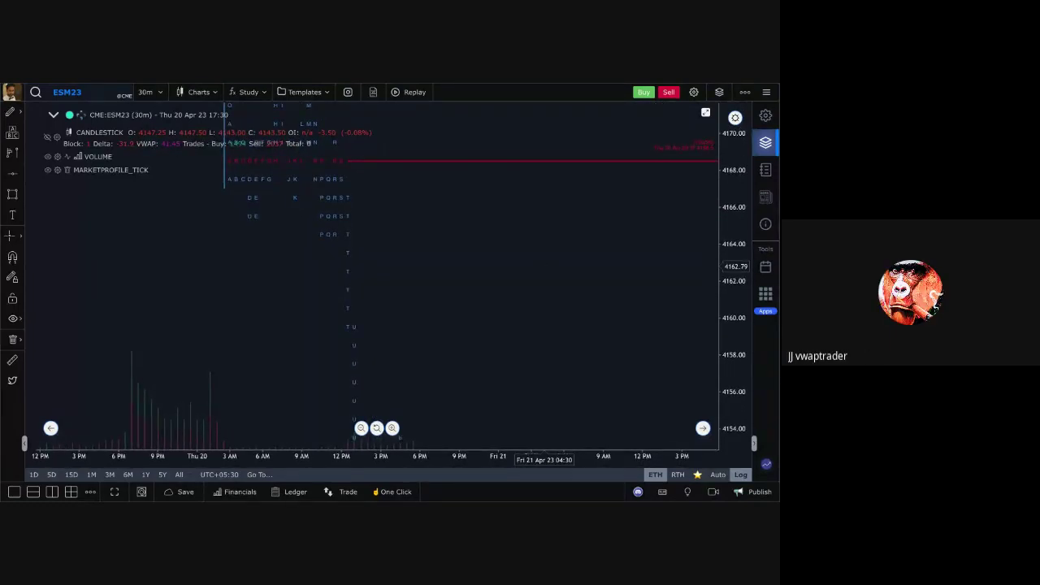
left_click_drag(545, 265, 515, 296)
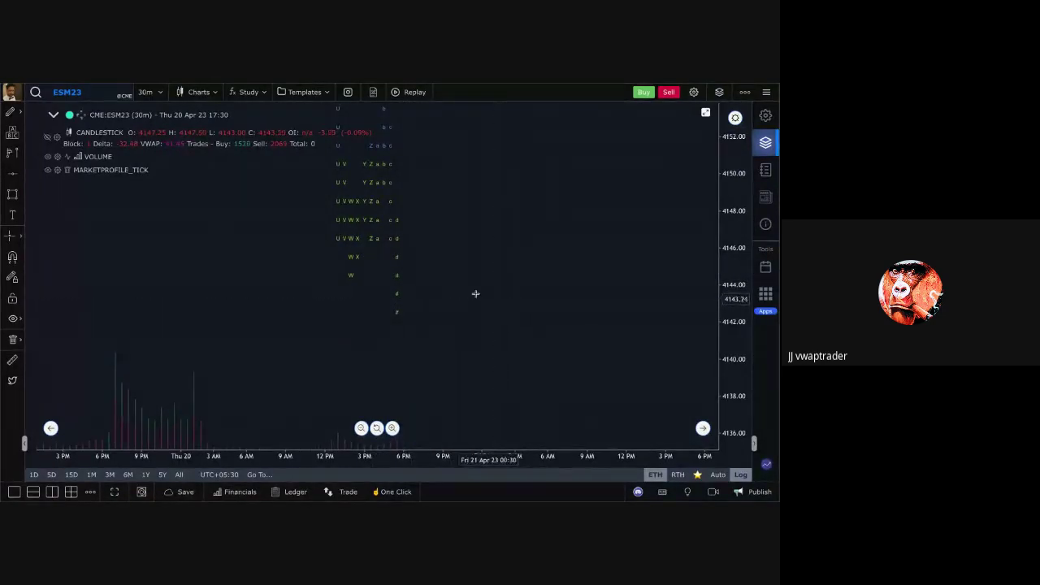
left_click(53, 115)
left_click_drag(171, 198, 173, 236)
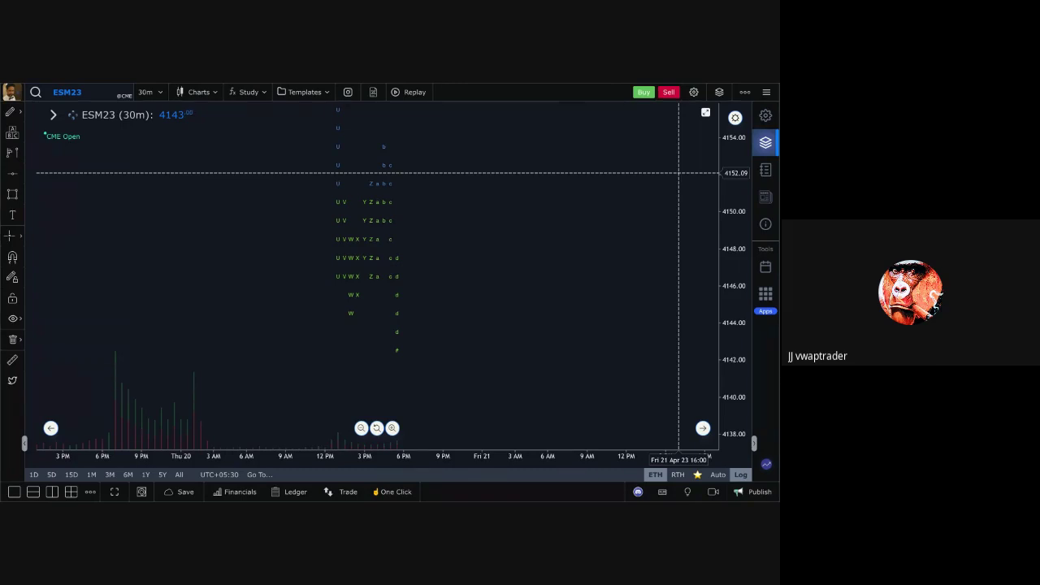
Show the candlesticks over the market profile and enlarge the afternoon periods of 20 April with the legend collapsed.
left_click(53, 115)
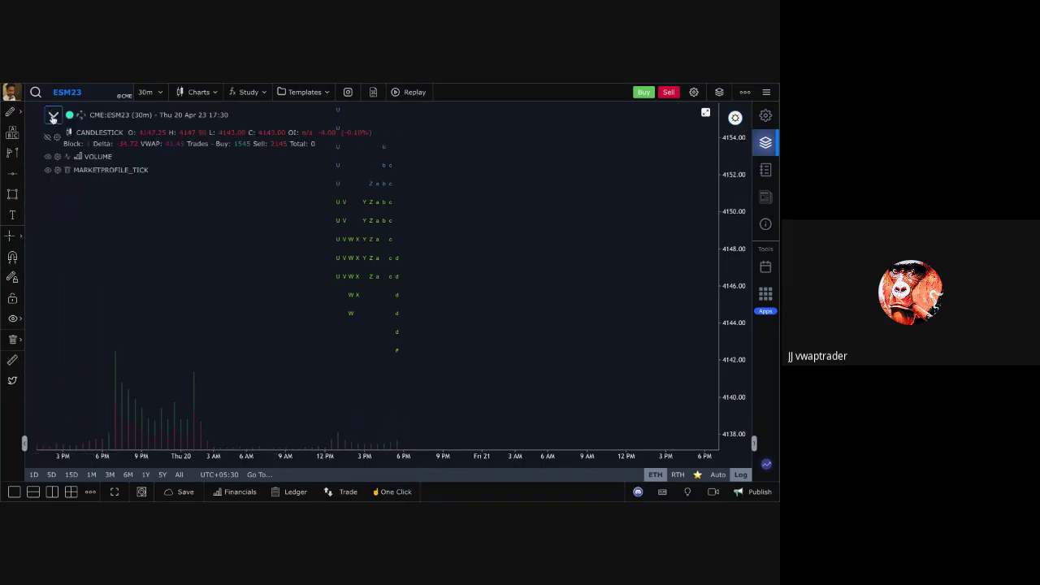
left_click(48, 139)
left_click(53, 115)
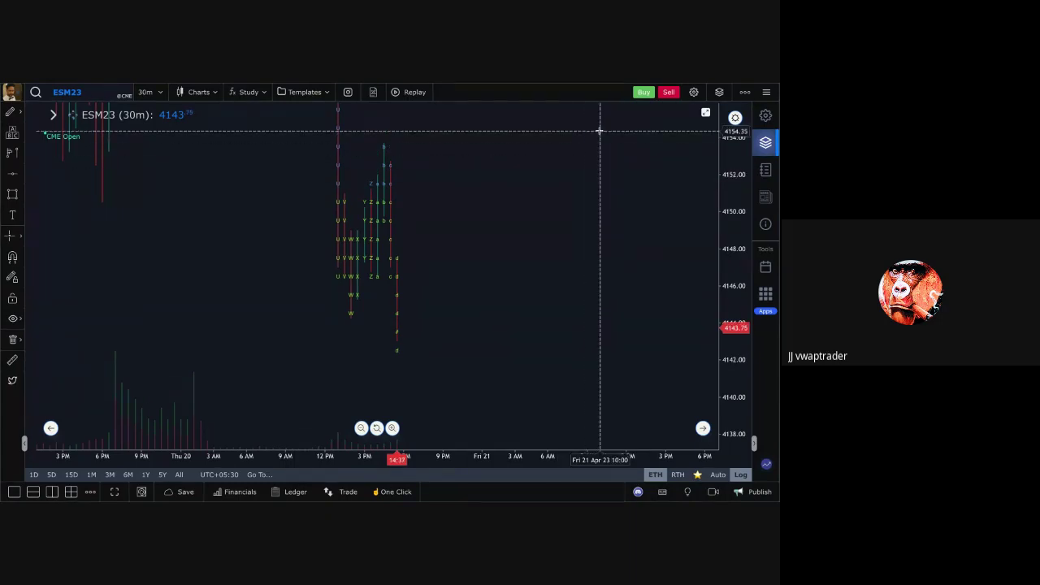
left_click_drag(580, 179, 638, 189)
scroll(609, 175, "up", 5)
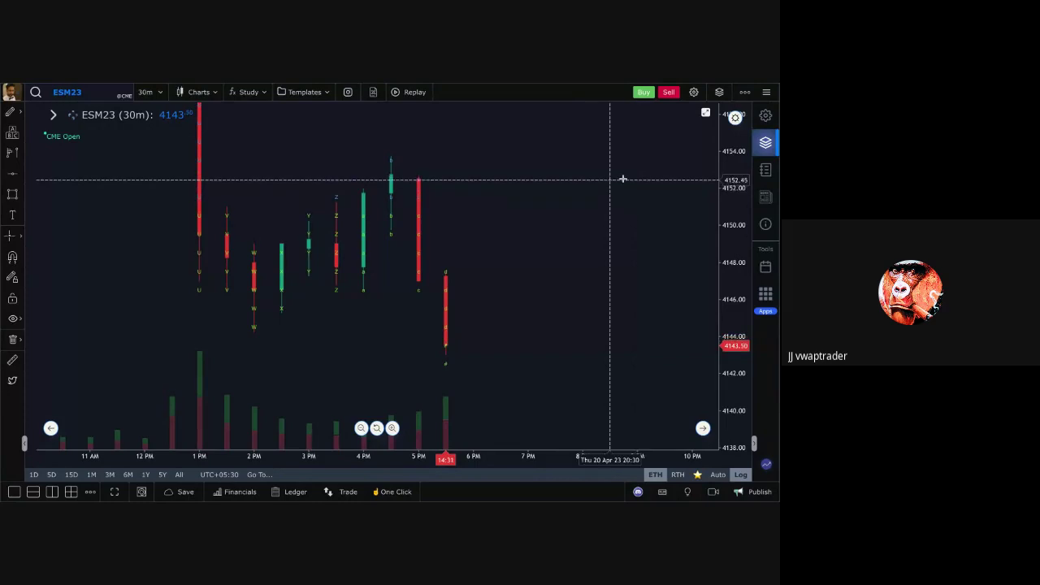
Expand the legend and hide the candlesticks to show the enlarged market profile letters on their own.
left_click(53, 114)
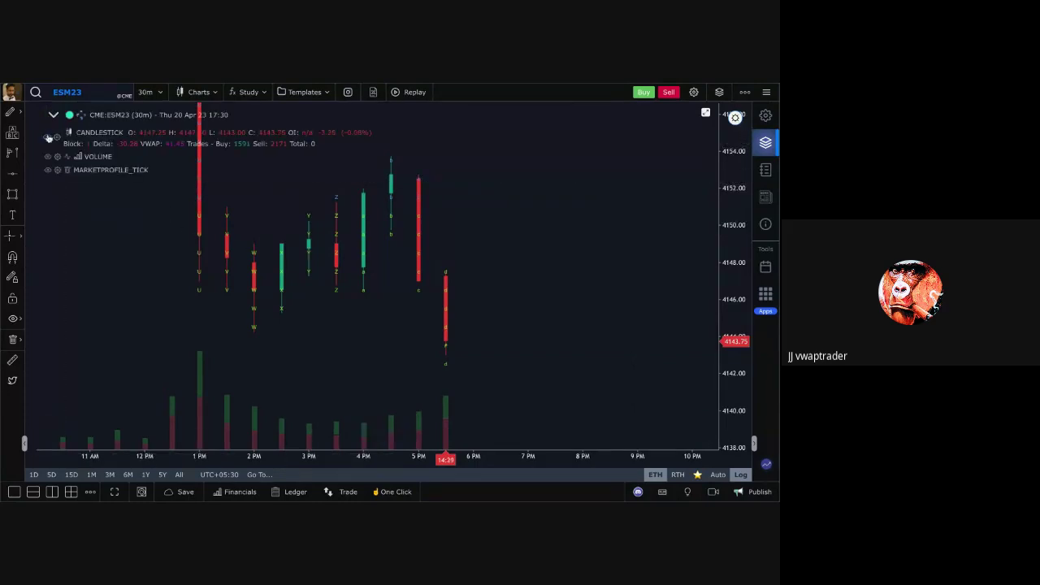
left_click(48, 135)
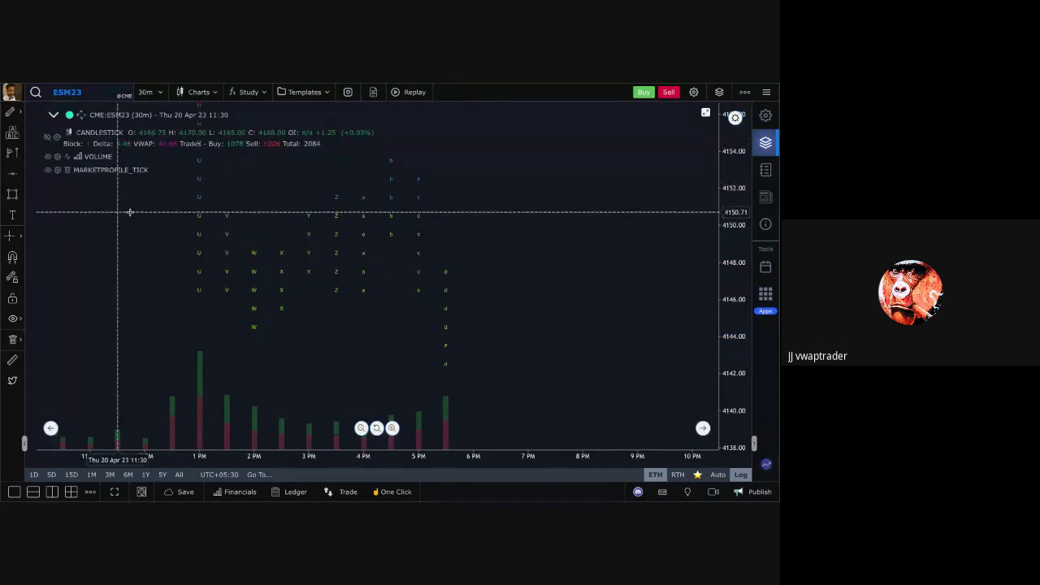
left_click_drag(122, 209, 122, 247)
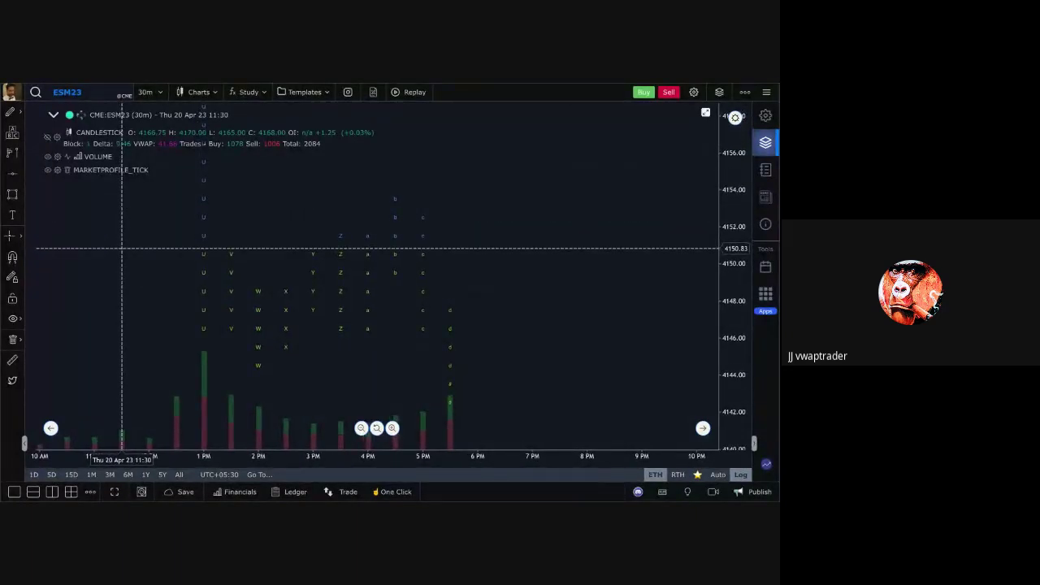
left_click_drag(122, 248, 139, 238)
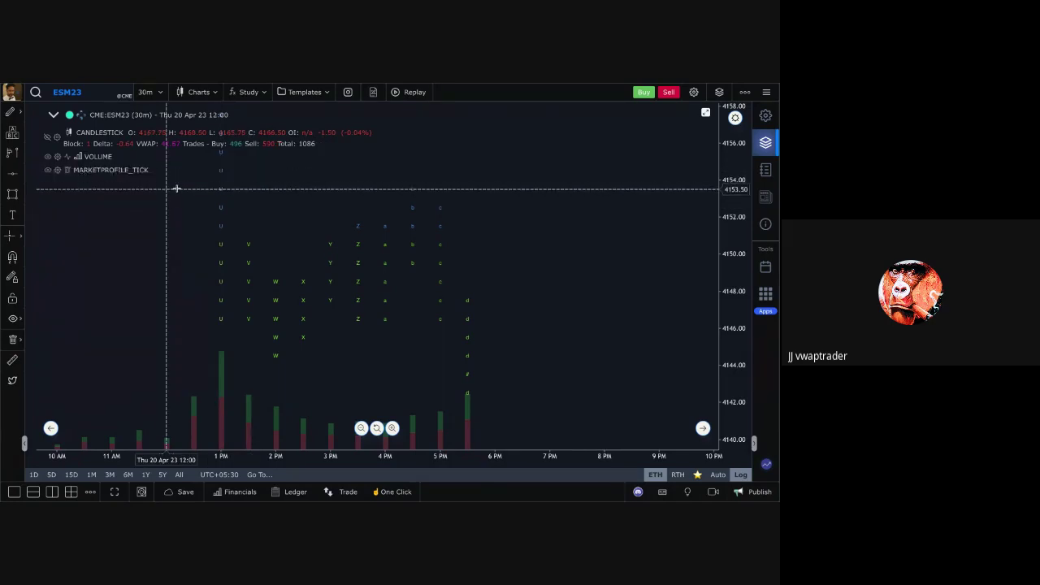
left_click(47, 137)
left_click(46, 137)
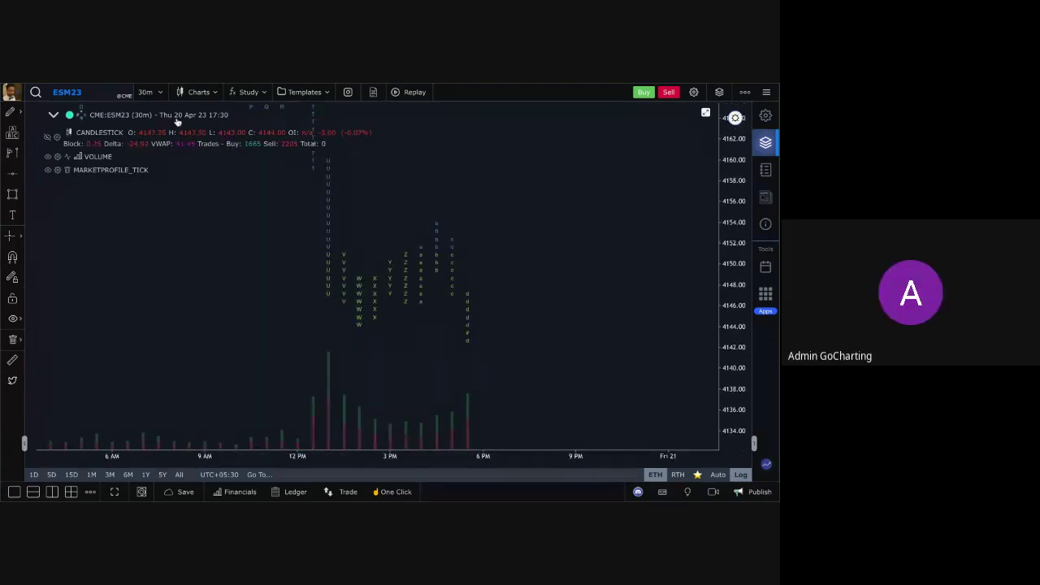
Set the chart interval to Daily and make the candlesticks visible.
left_click(146, 91)
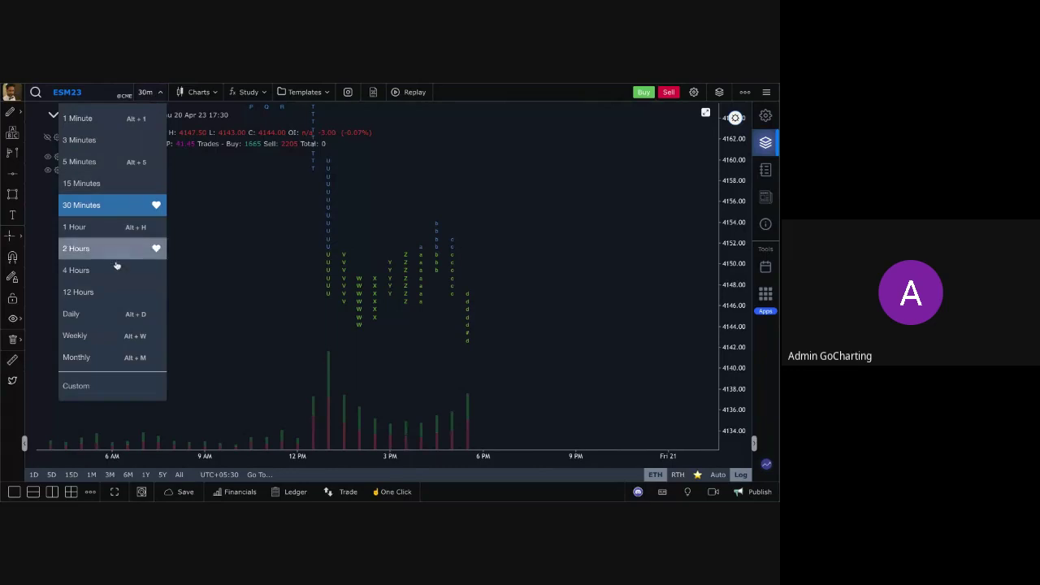
left_click(92, 316)
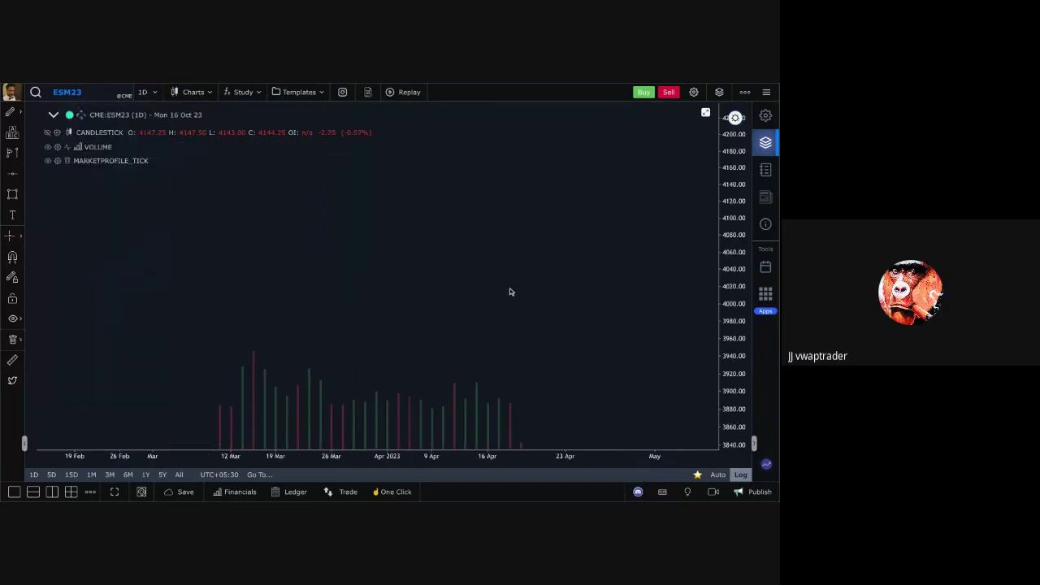
left_click(59, 133)
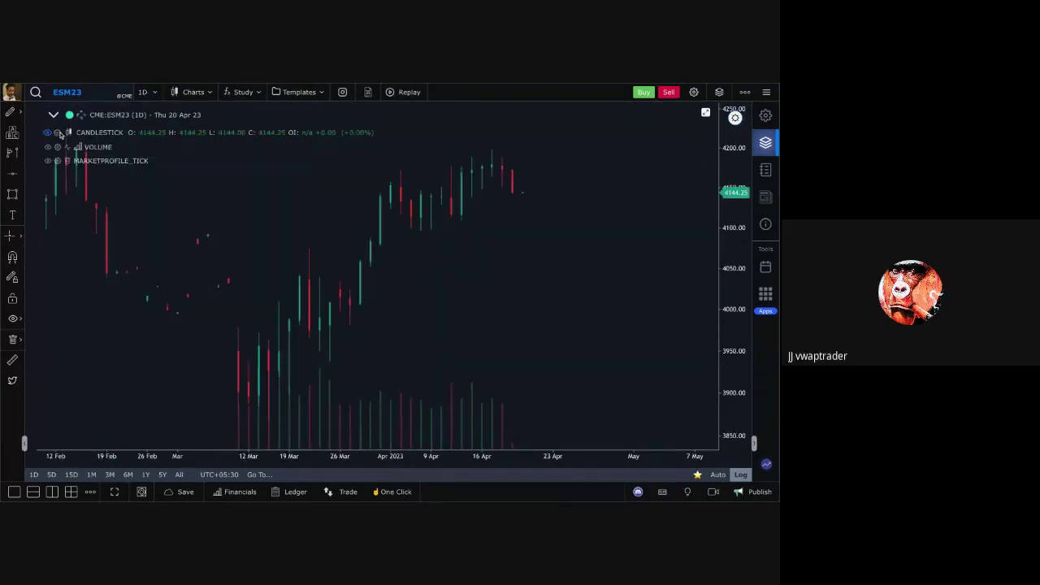
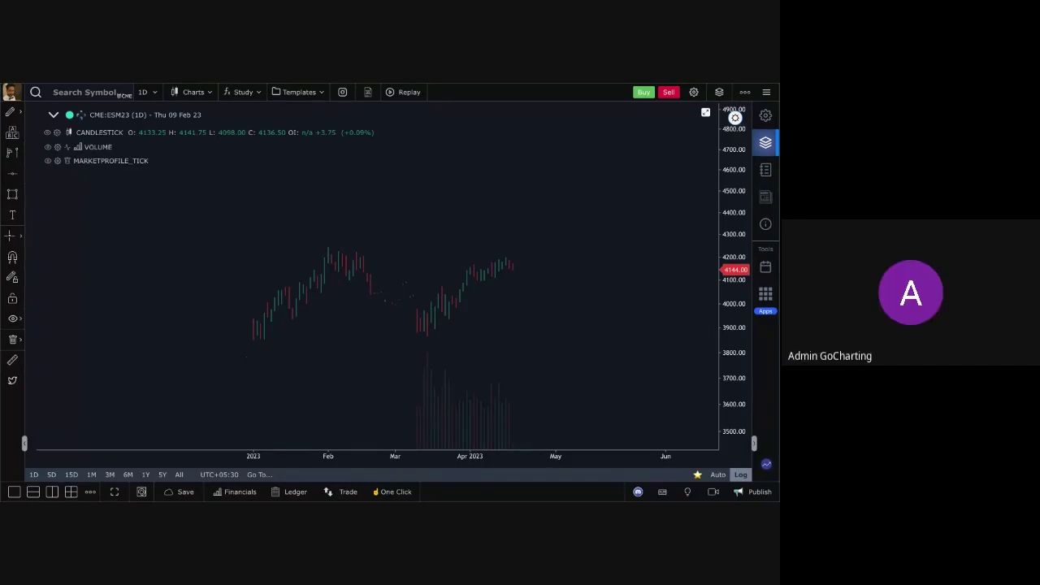
Examine the daily ESM23 candles across March and April 2023 at closer range.
left_click(178, 92)
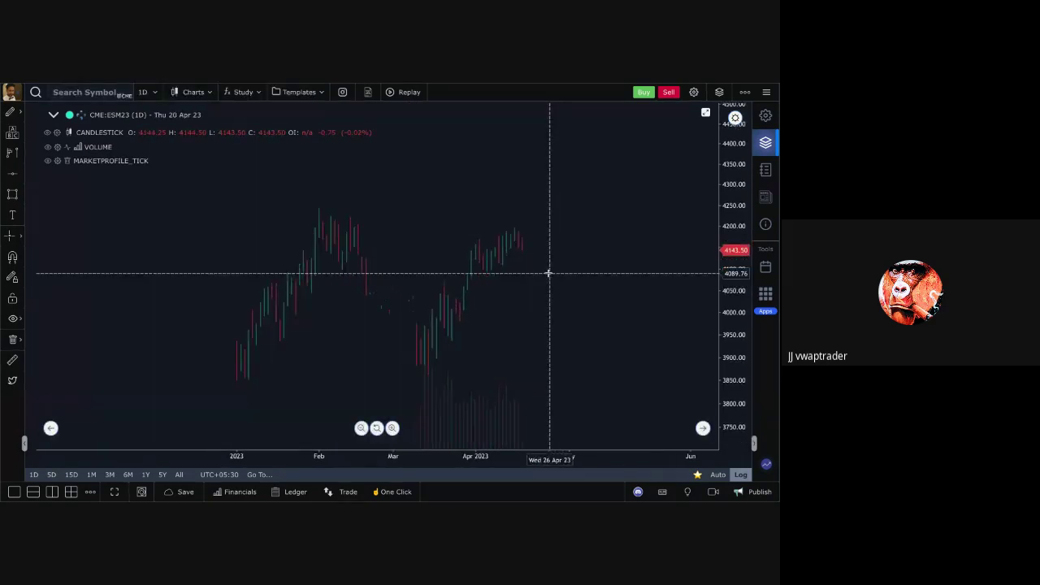
scroll(548, 274, "up", 5)
scroll(434, 304, "up", 5)
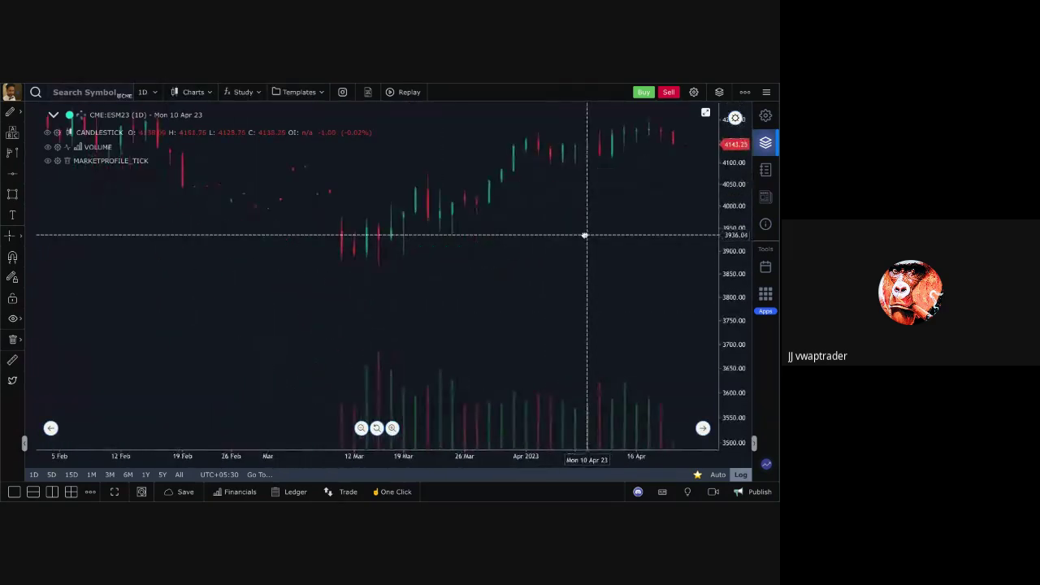
scroll(560, 290, "left", 3)
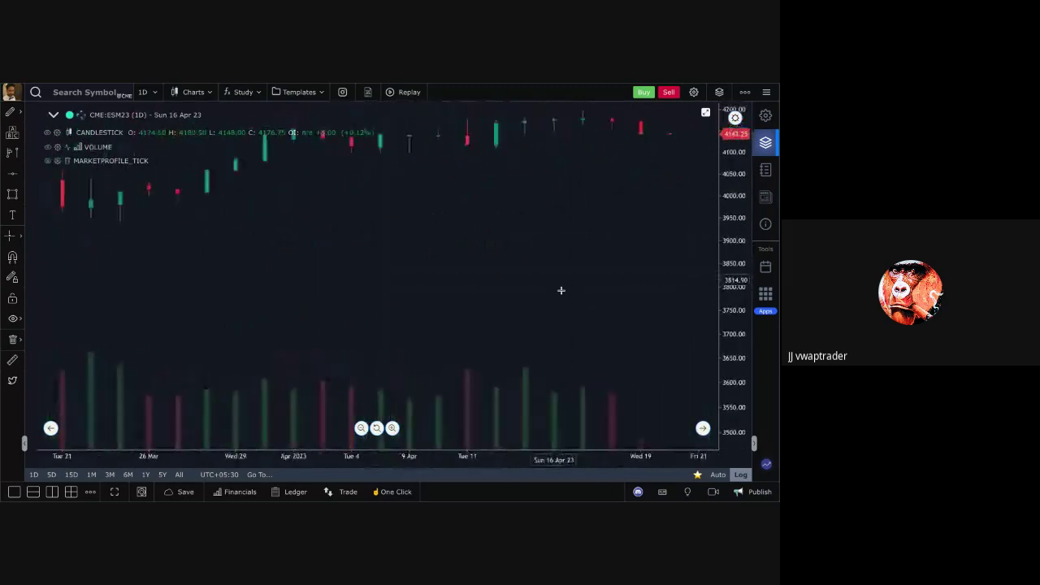
scroll(402, 273, "down", 5)
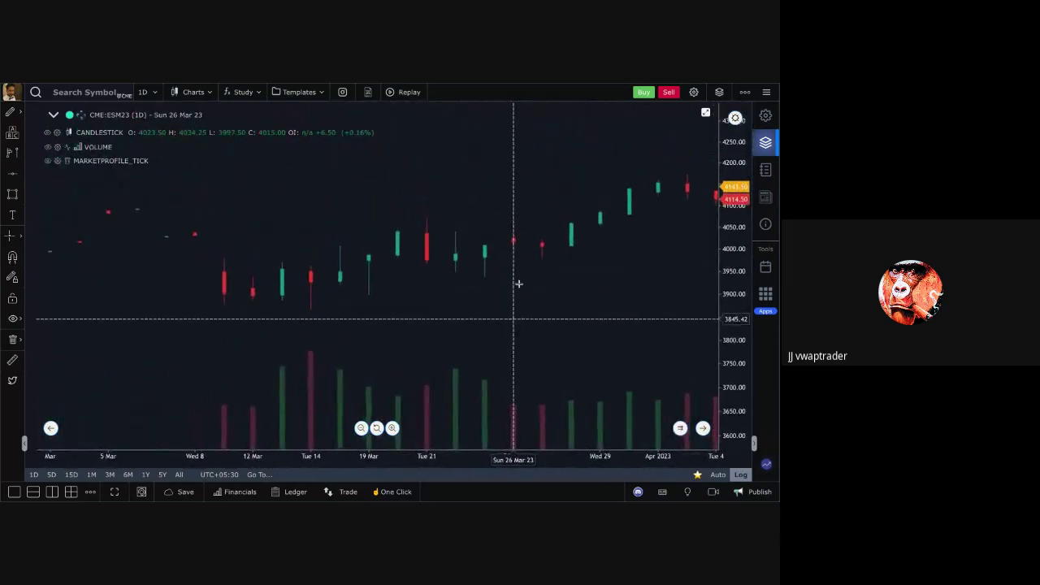
Hide the volume bars and bring the latest April 2023 daily candles into view.
scroll(560, 308, "right", 5)
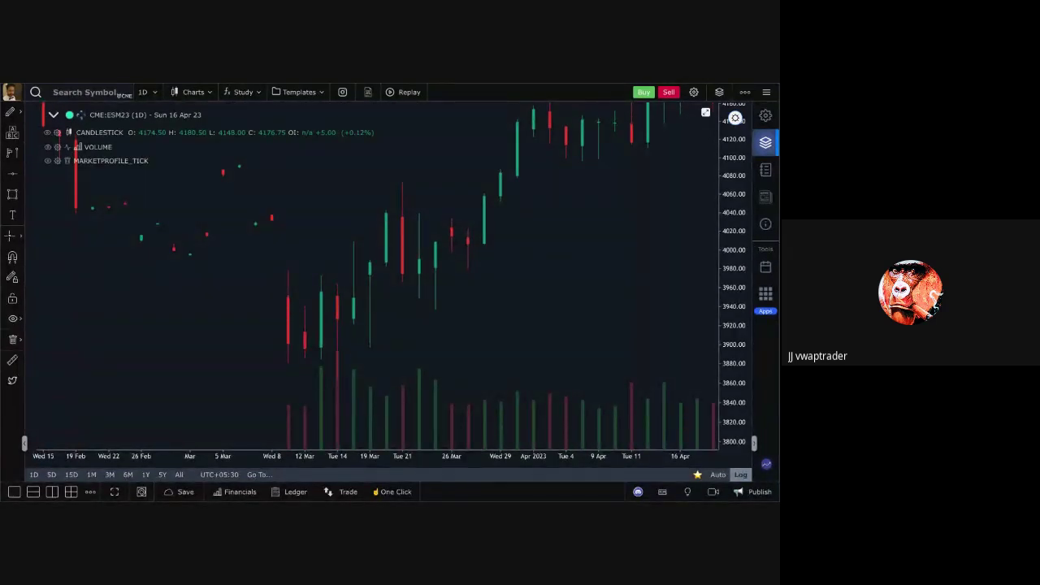
left_click(47, 147)
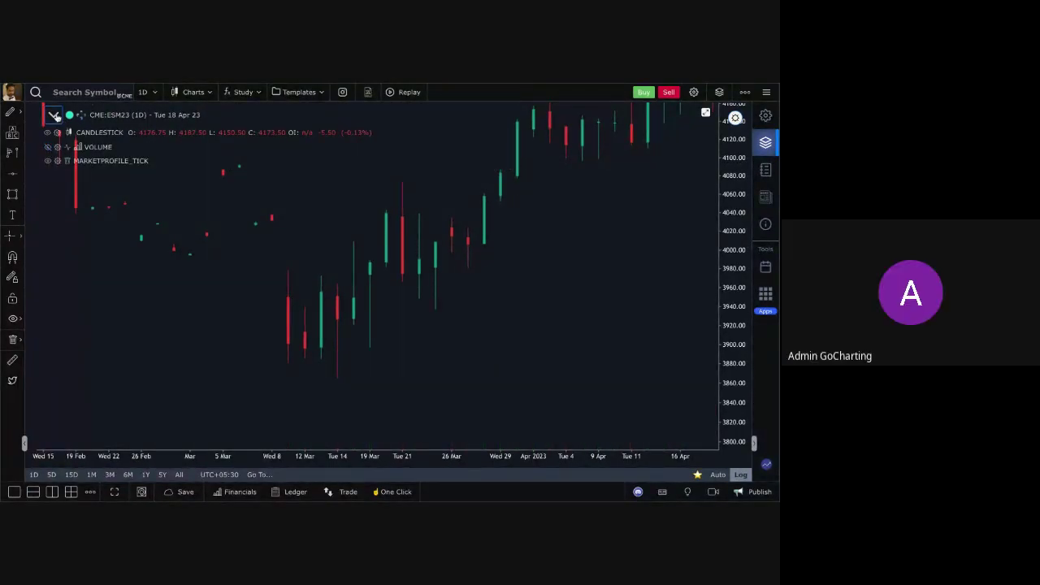
left_click(54, 114)
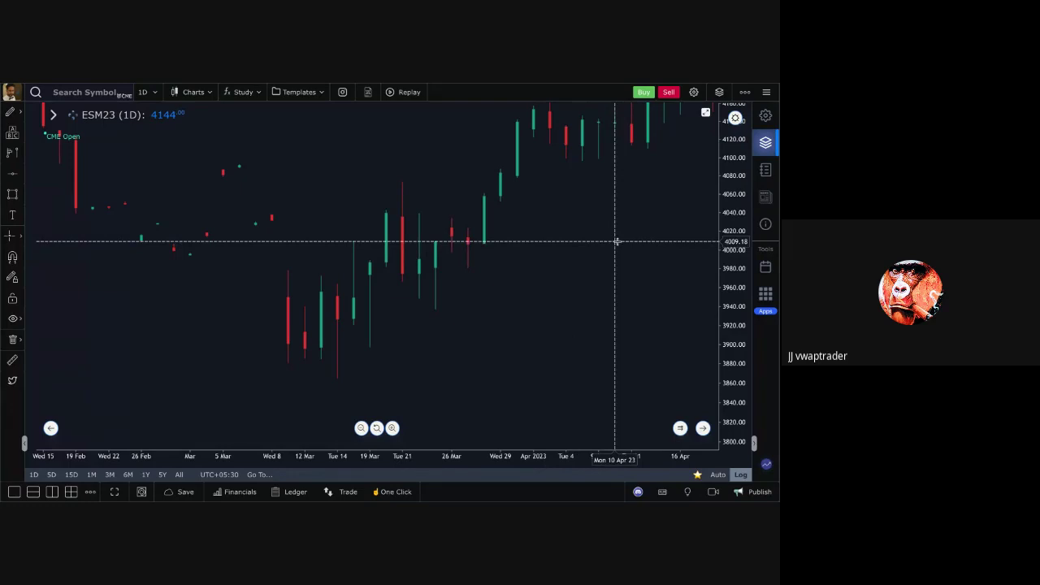
left_click_drag(617, 242, 273, 399)
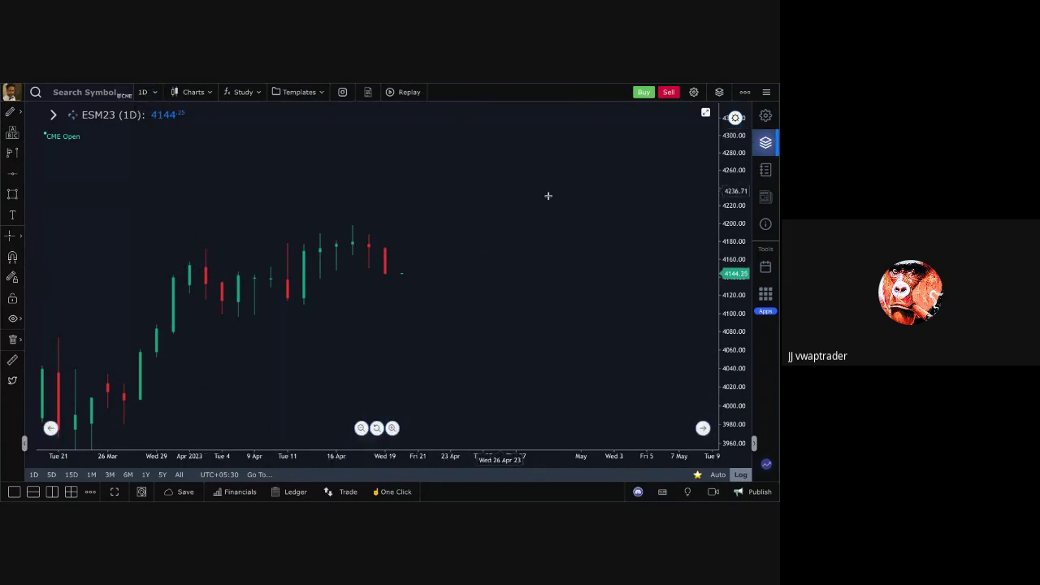
left_click(52, 114)
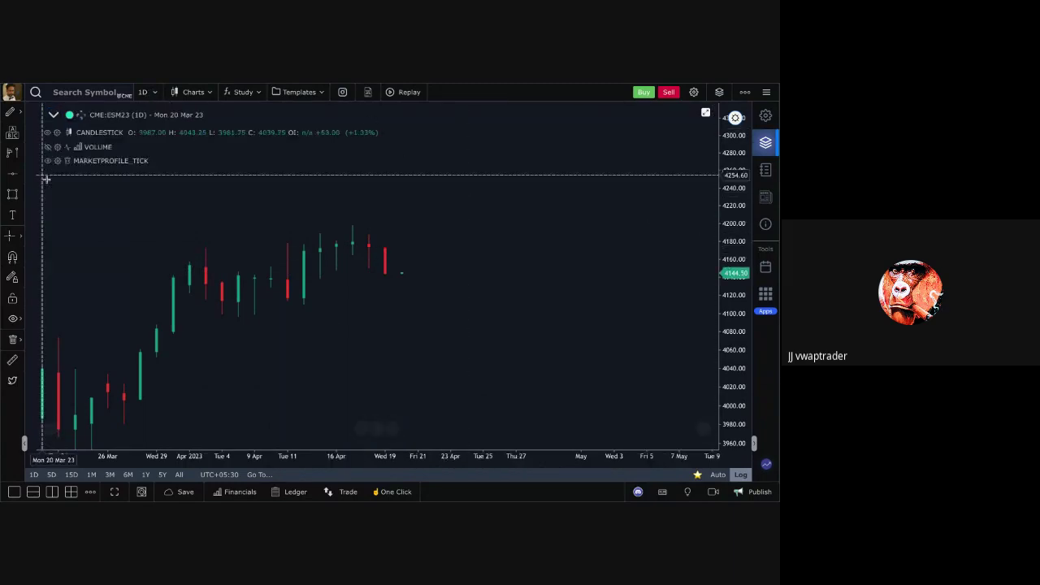
Set the chart interval to 30 minutes and hide the candlesticks so only the market profile letters are displayed.
left_click(144, 92)
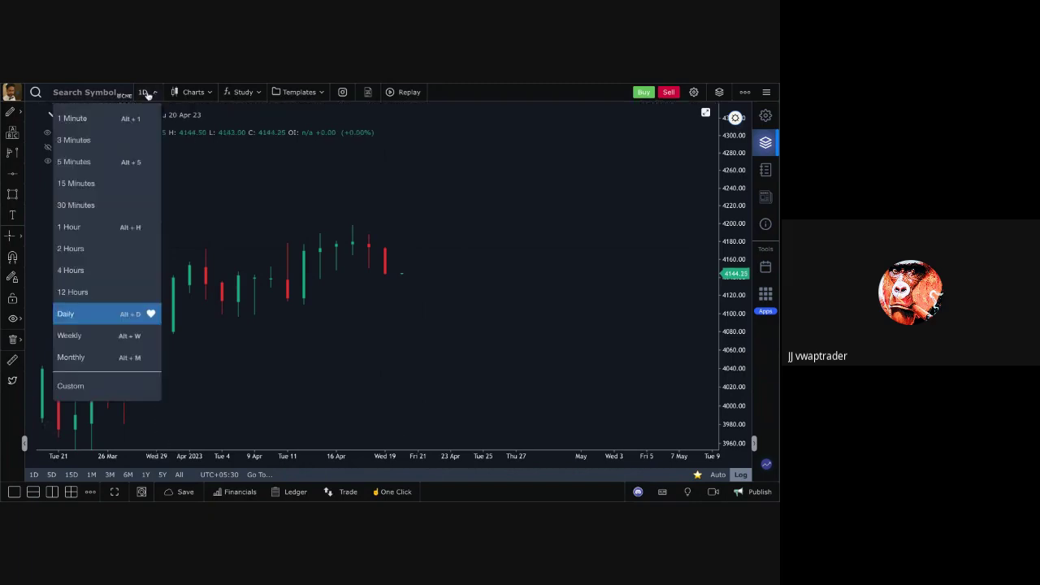
left_click(83, 206)
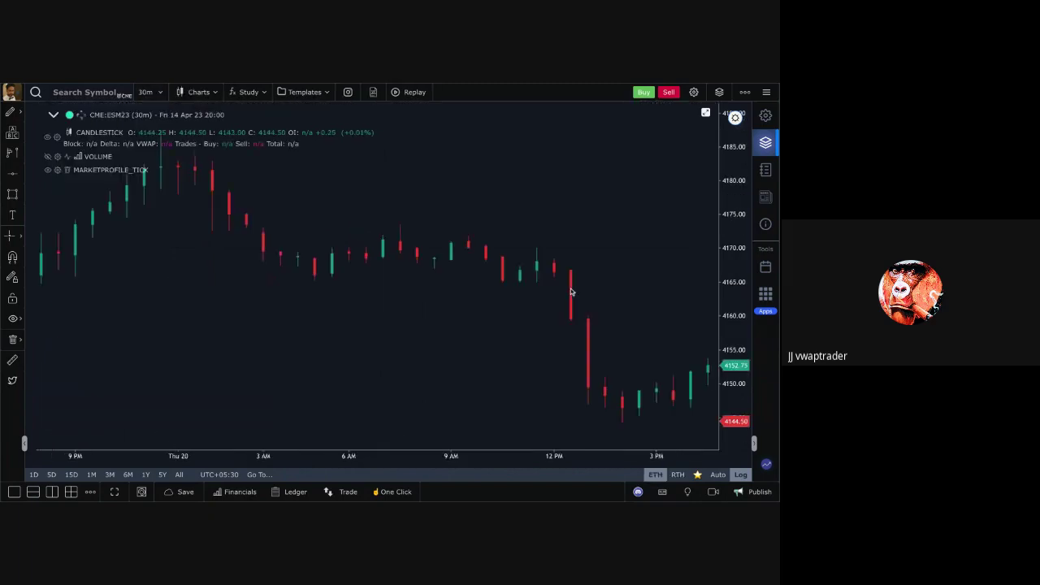
scroll(641, 271, "right", 10)
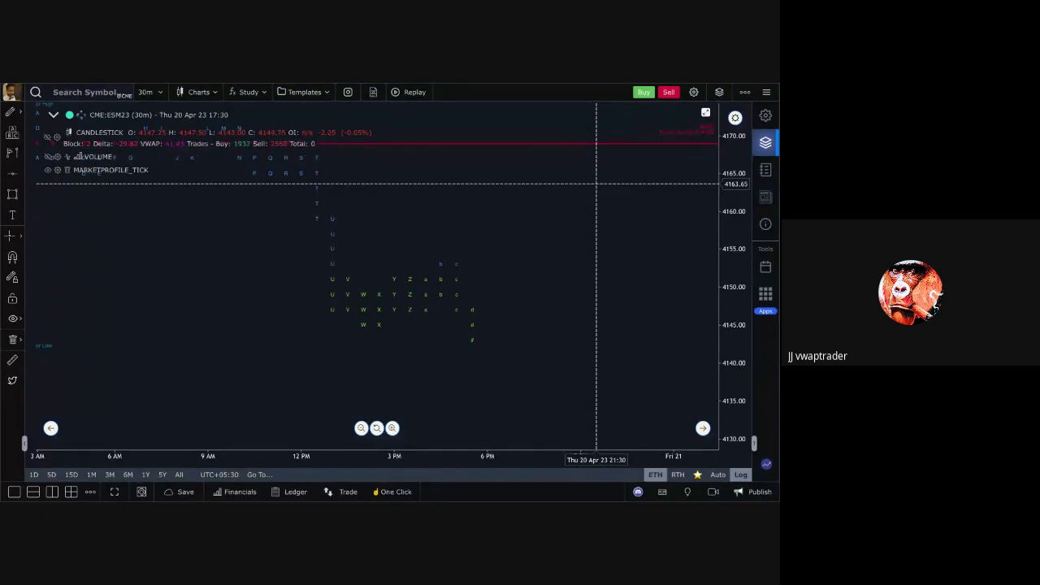
Collapse the legend and stretch the price scale to enlarge the U to d letters of the 20 April afternoon.
left_click(53, 115)
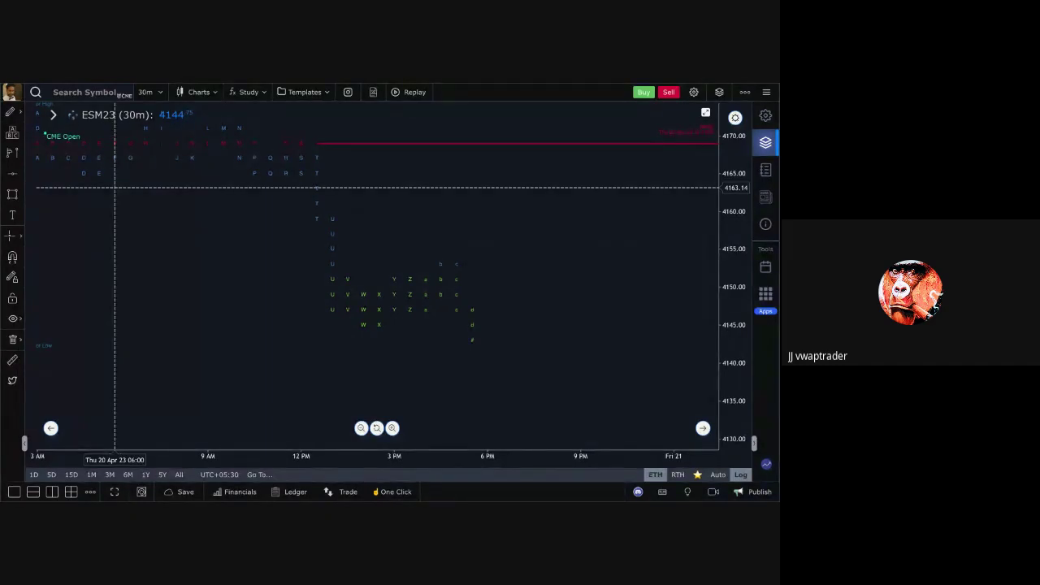
scroll(715, 288, "up", 5)
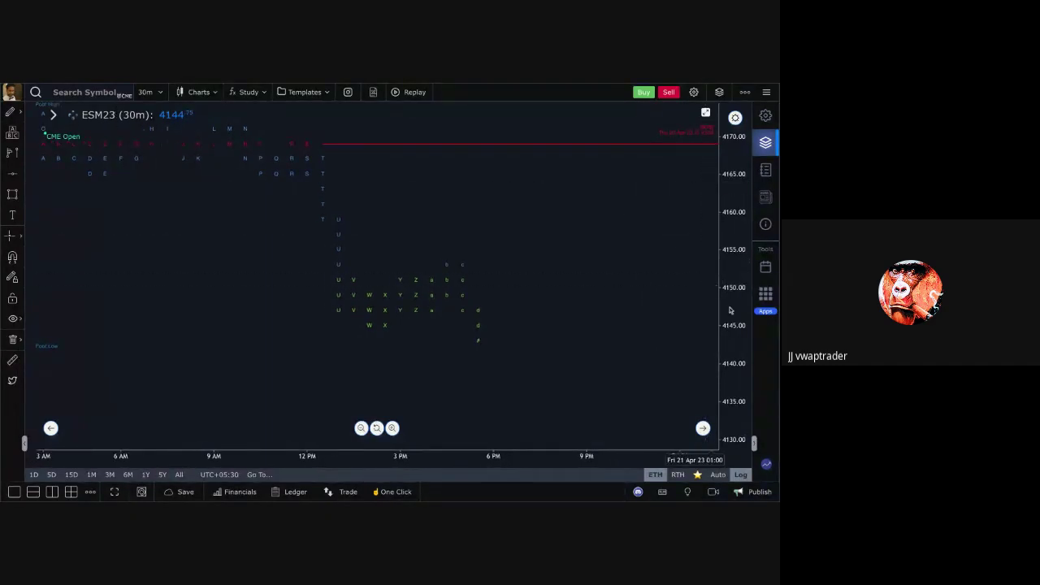
scroll(736, 321, "up", 3)
scroll(740, 331, "up", 3)
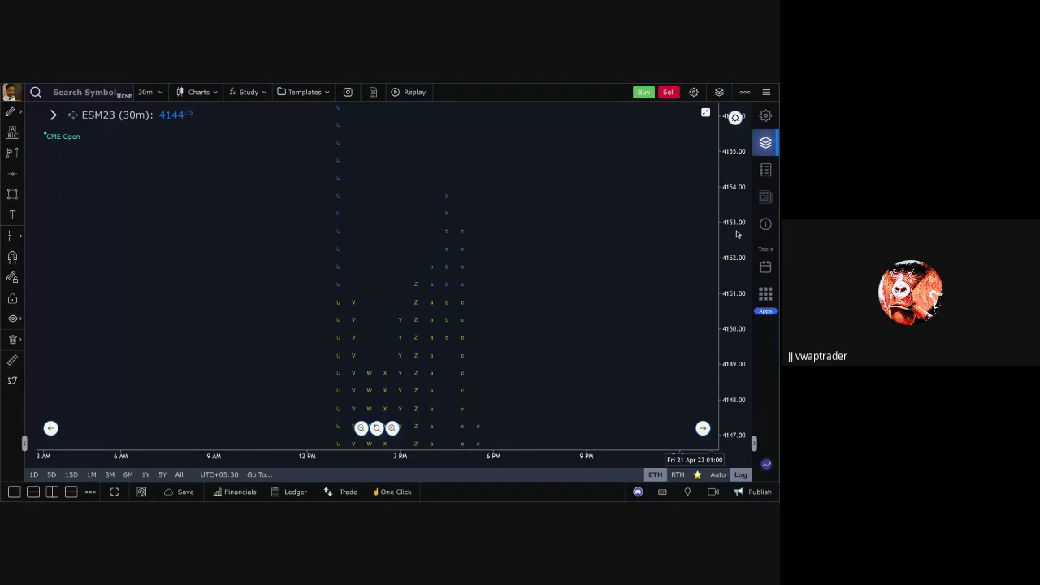
left_click_drag(649, 326, 618, 126)
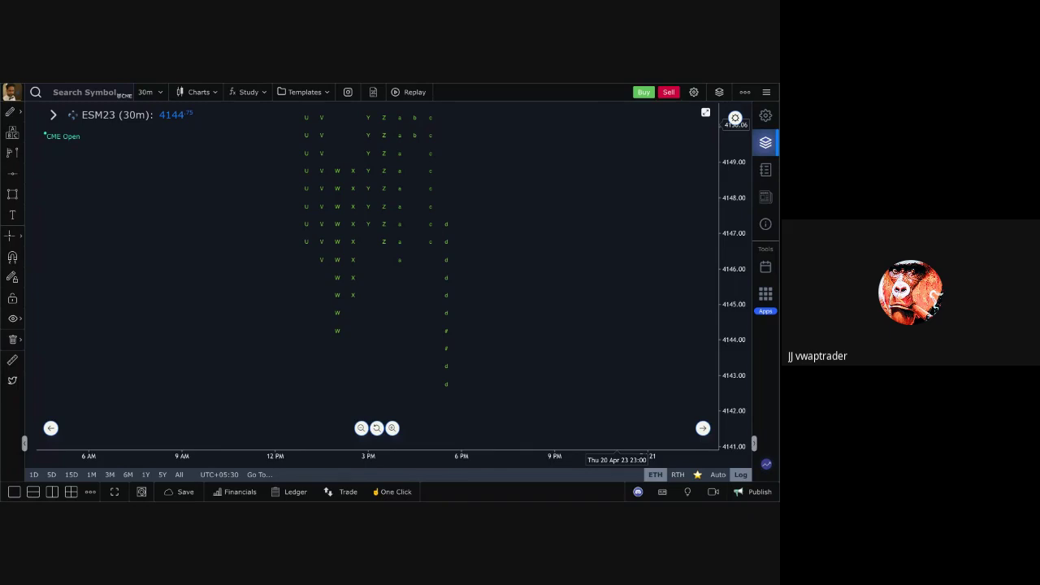
left_click_drag(619, 129, 616, 136)
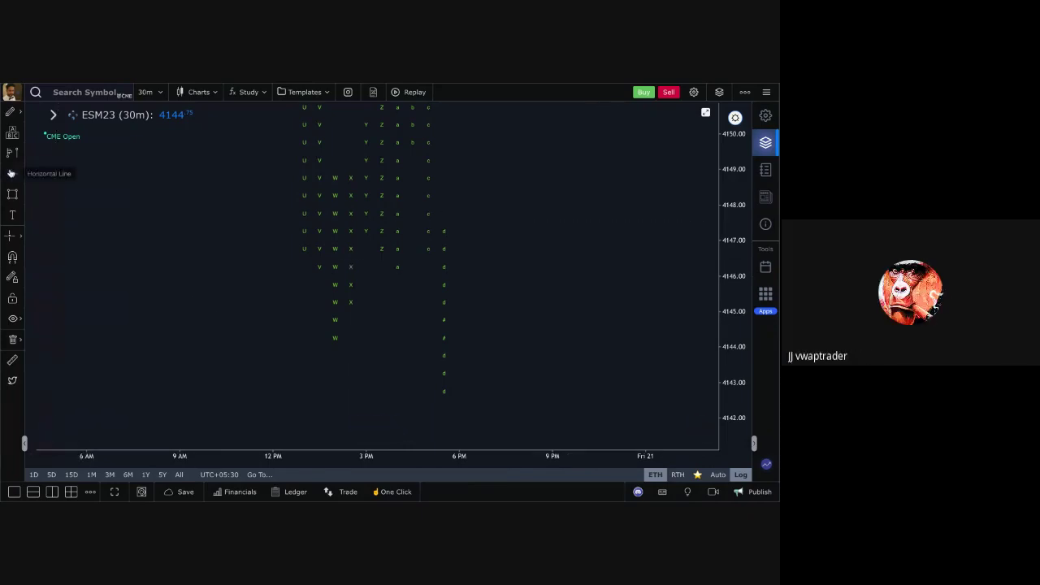
Draw a horizontal line at about 4146.15, near the lowest V and a letters, and clear its text label.
left_click(296, 269)
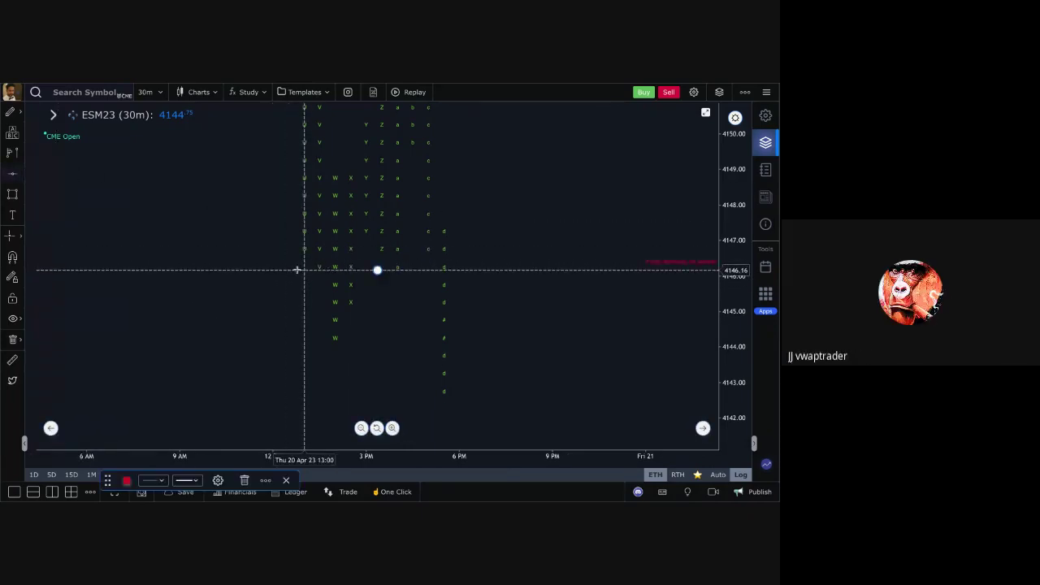
double_click(674, 267)
triple_click(277, 255)
key("BackSpace")
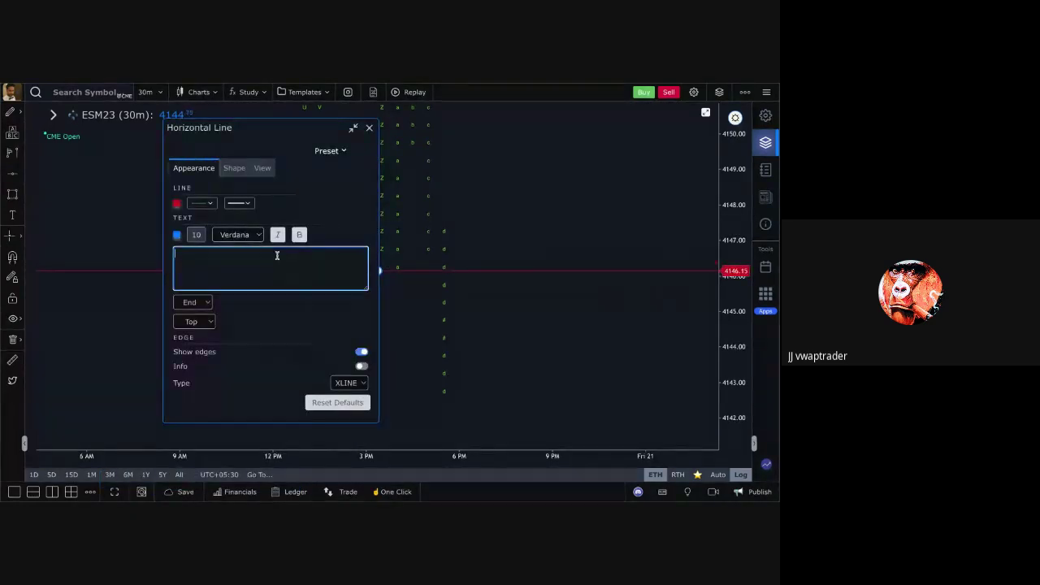
left_click(371, 128)
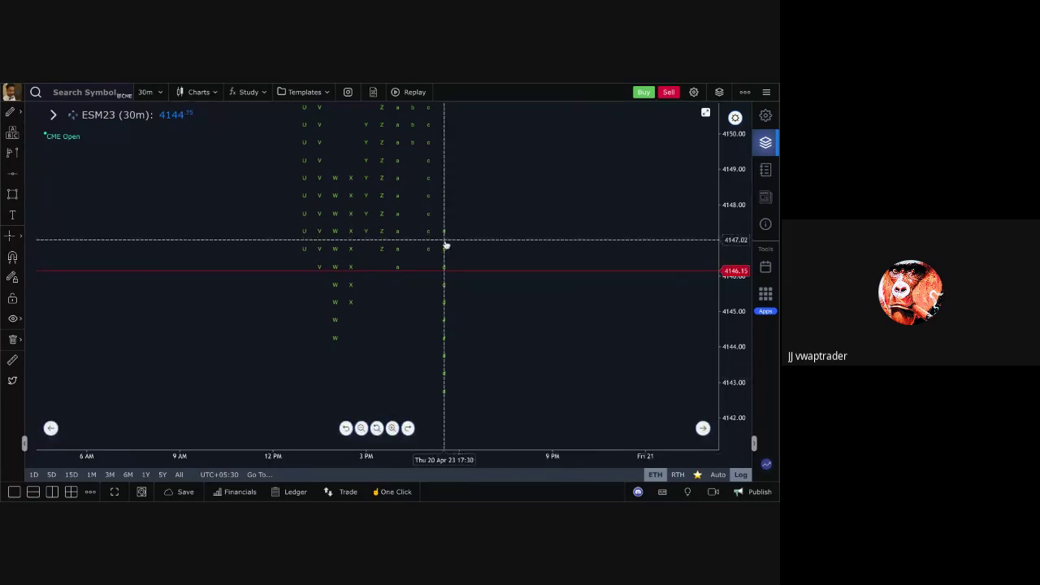
Add a horizontal line at about 4147.34 near the highest d letter and move the first line to about 4144.13 at the lowest W.
left_click(630, 268)
left_click_drag(630, 268, 628, 270)
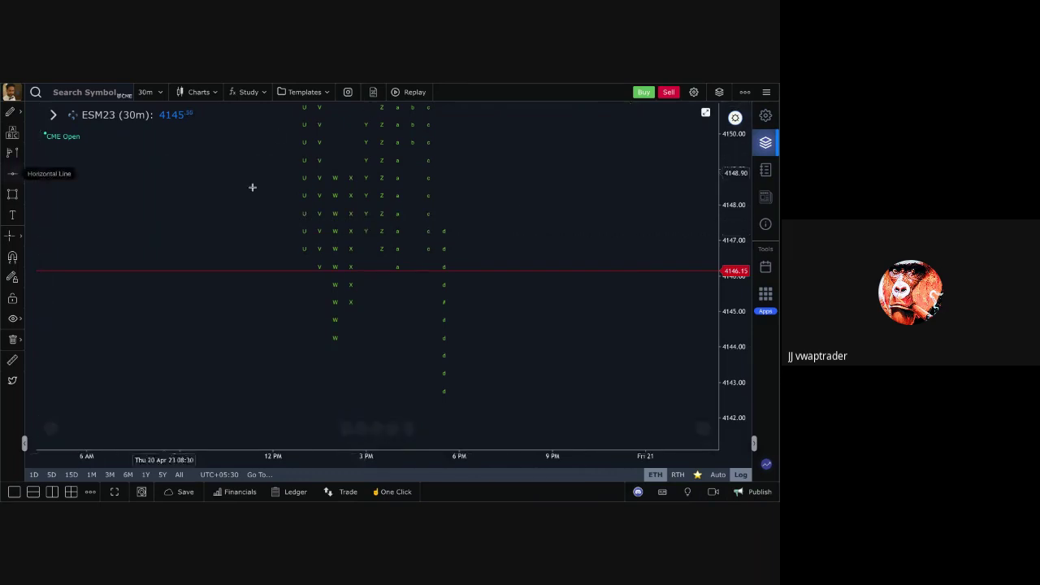
key("alt+h")
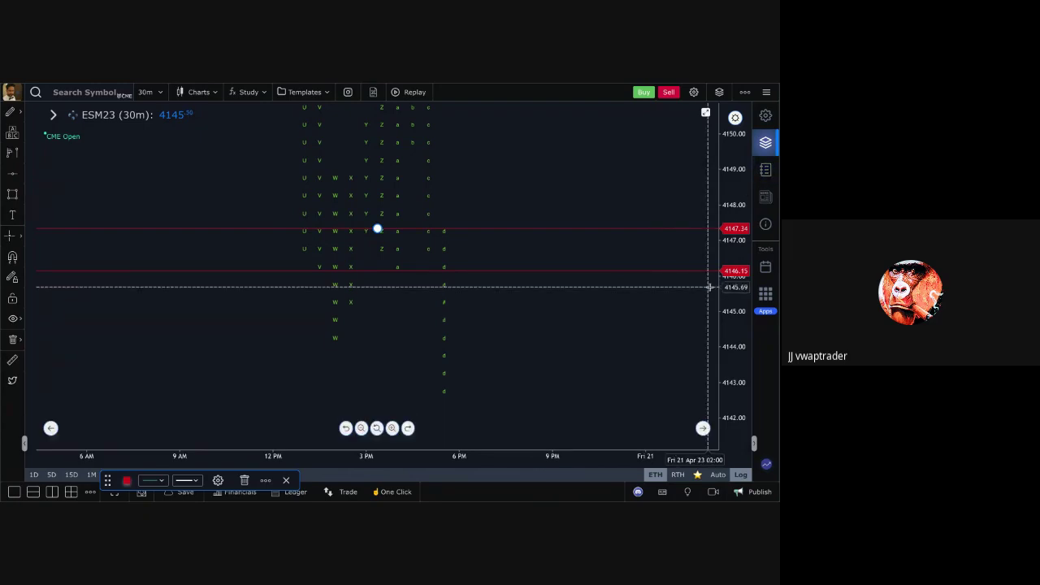
left_click_drag(707, 273, 692, 305)
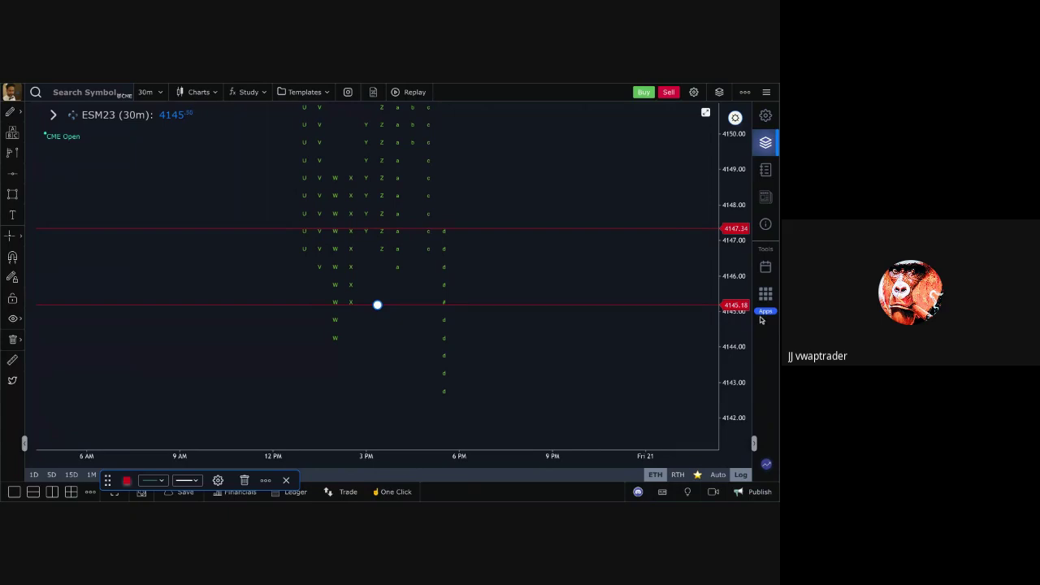
left_click_drag(697, 304, 692, 342)
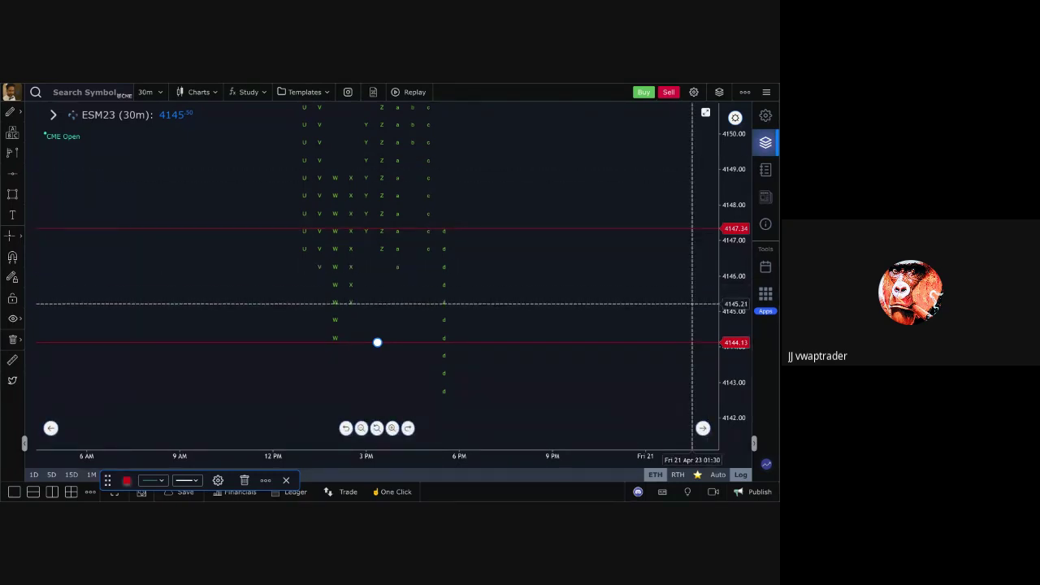
left_click(693, 305)
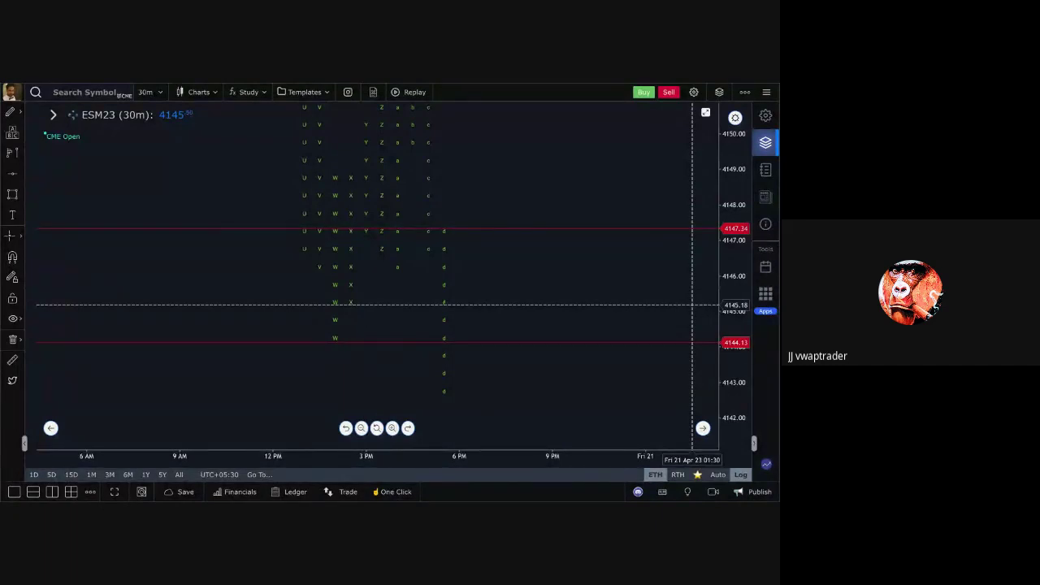
Show the candlesticks briefly over the profile letters for comparison, leaving them hidden and the legend collapsed.
left_click(51, 118)
left_click(49, 140)
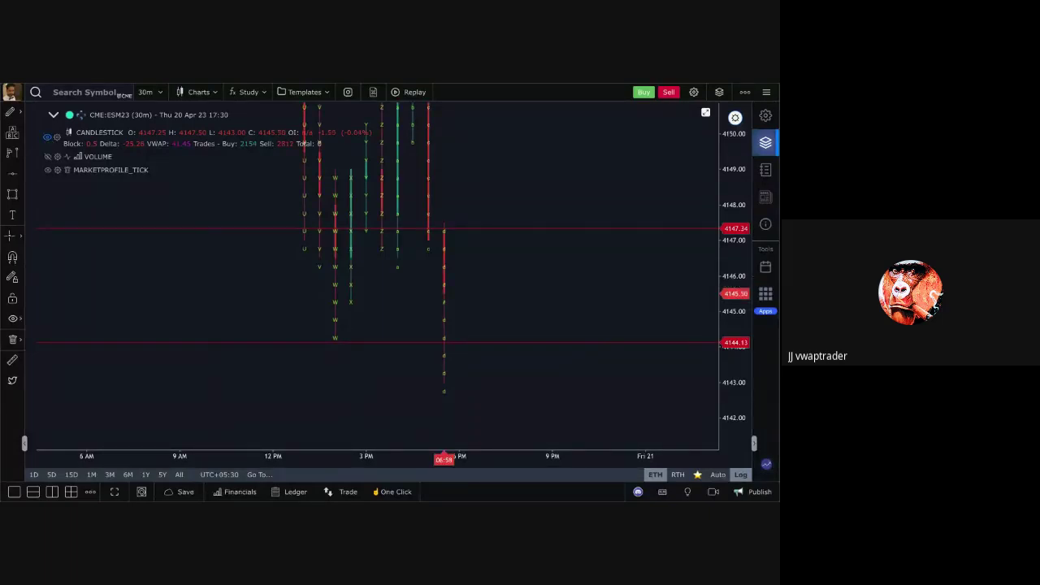
left_click(47, 137)
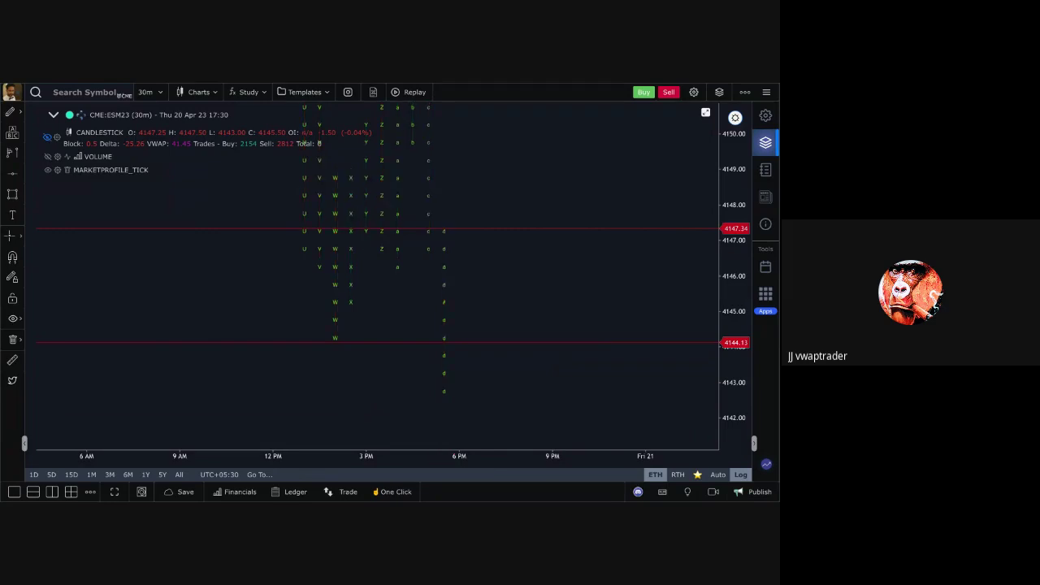
left_click(55, 115)
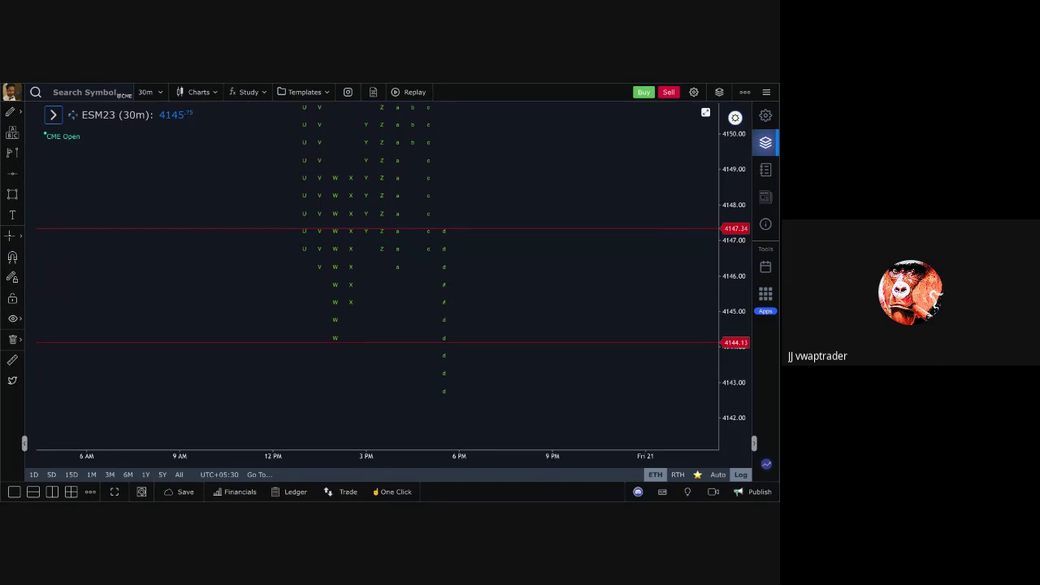
left_click(53, 115)
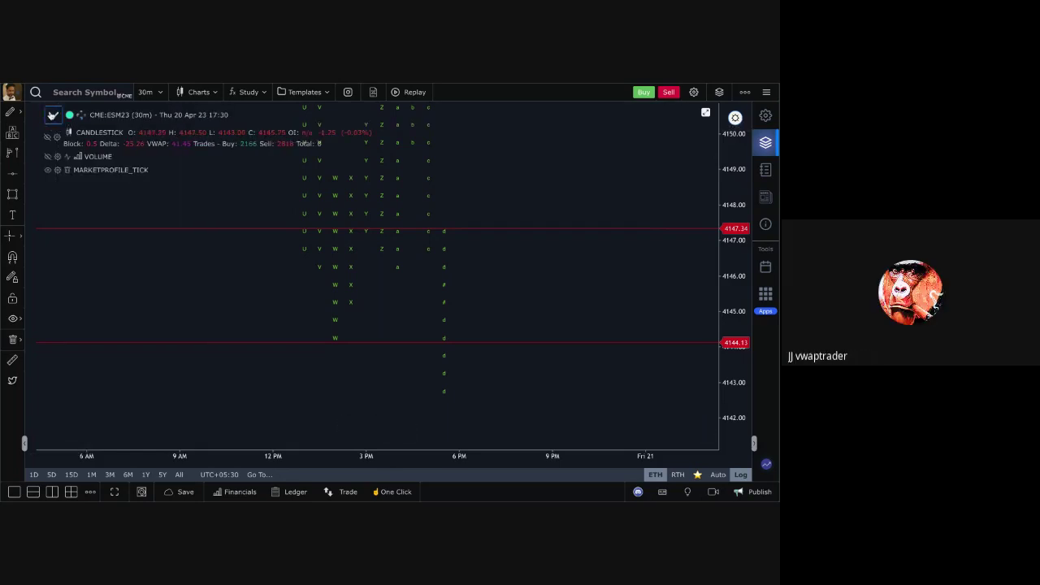
left_click(53, 116)
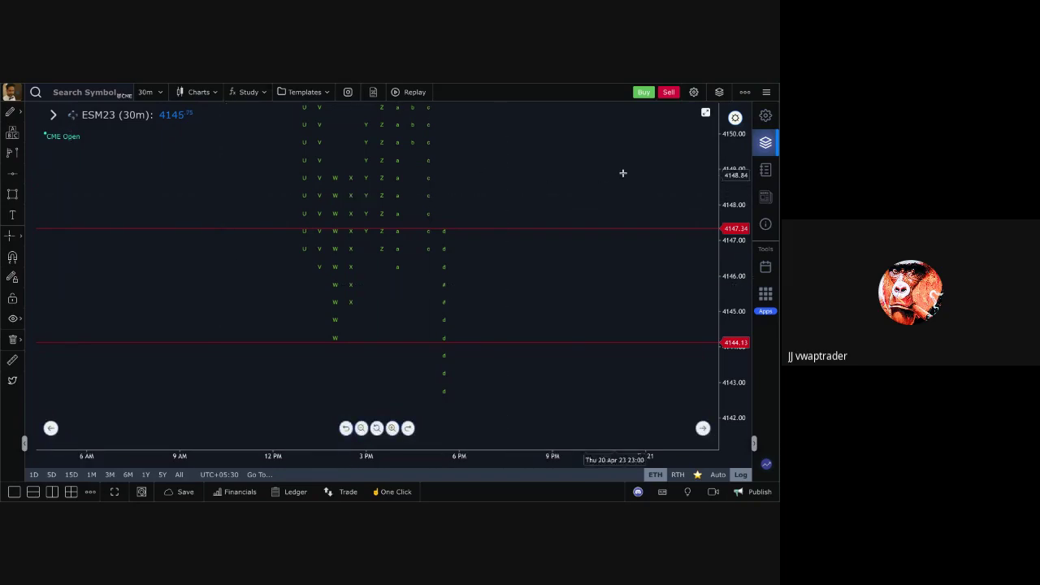
Delete both horizontal lines from the market profile chart.
scroll(731, 178, "down", 1)
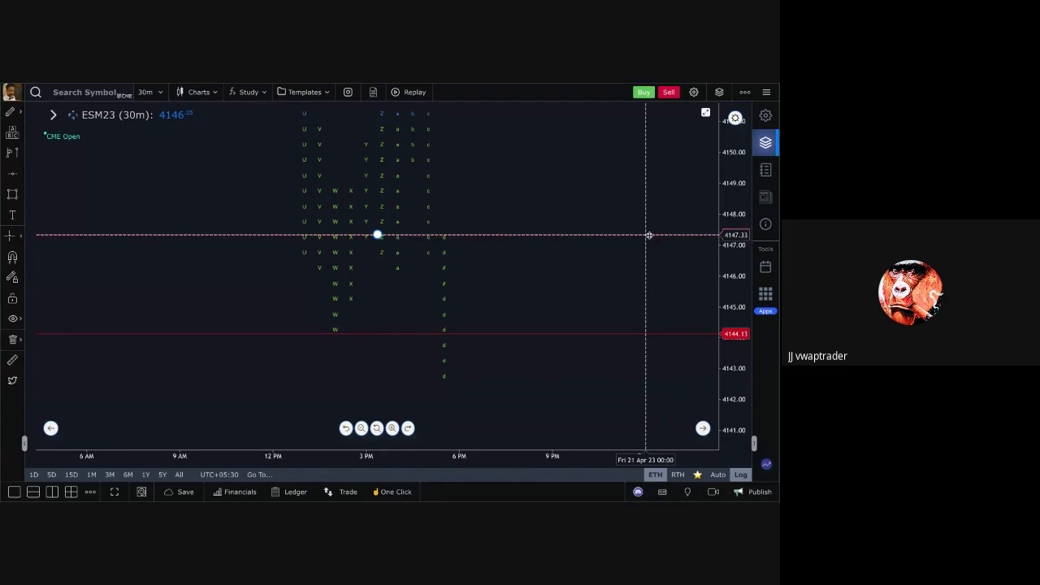
left_click(655, 333)
key("Delete")
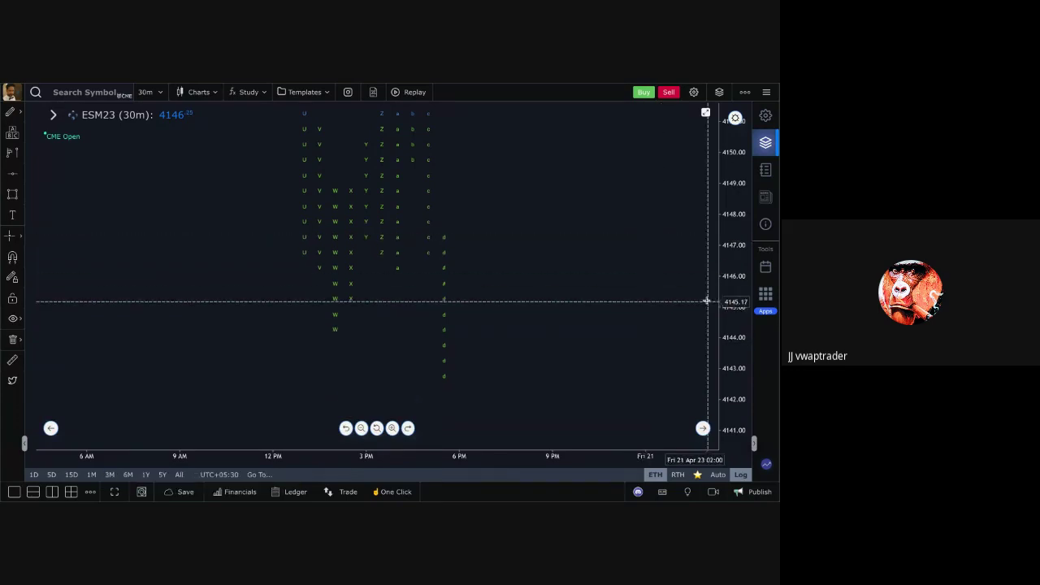
Draw horizontal lines at about 4144.14 by the lowest W and about 4147.08 near the highest d letter.
left_click_drag(741, 229, 730, 243)
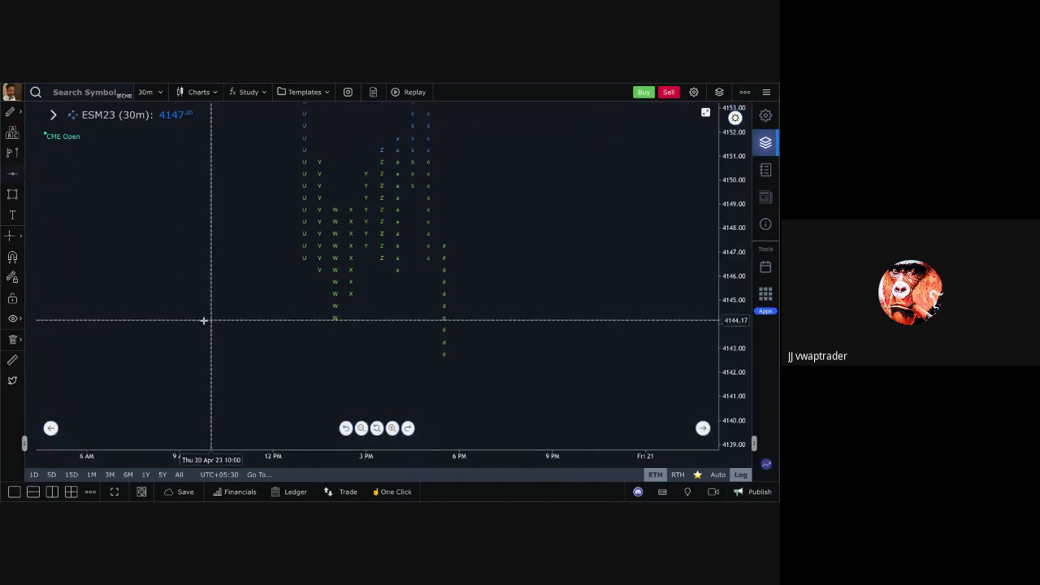
key("alt+h")
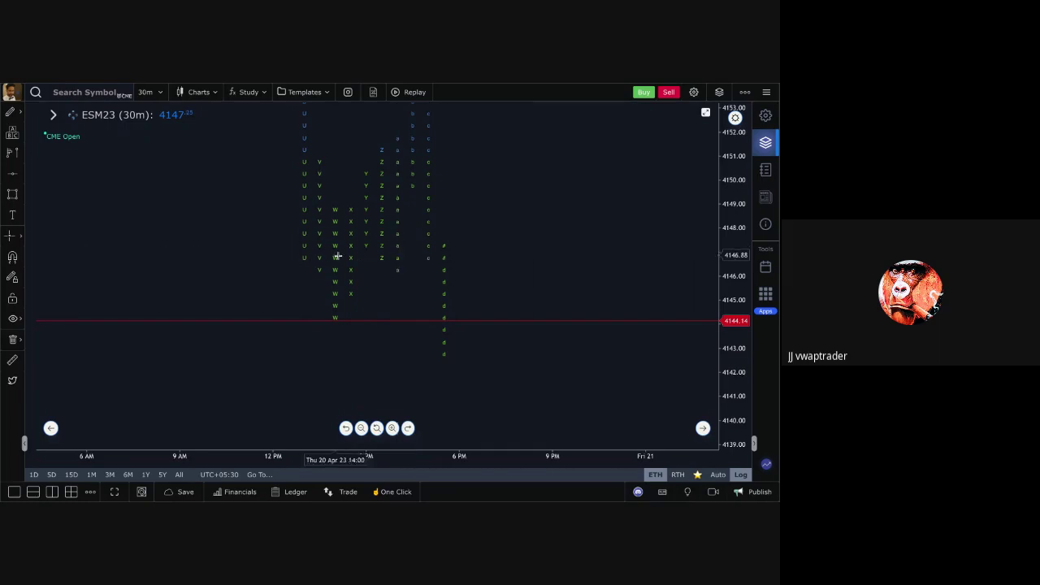
left_click(273, 250)
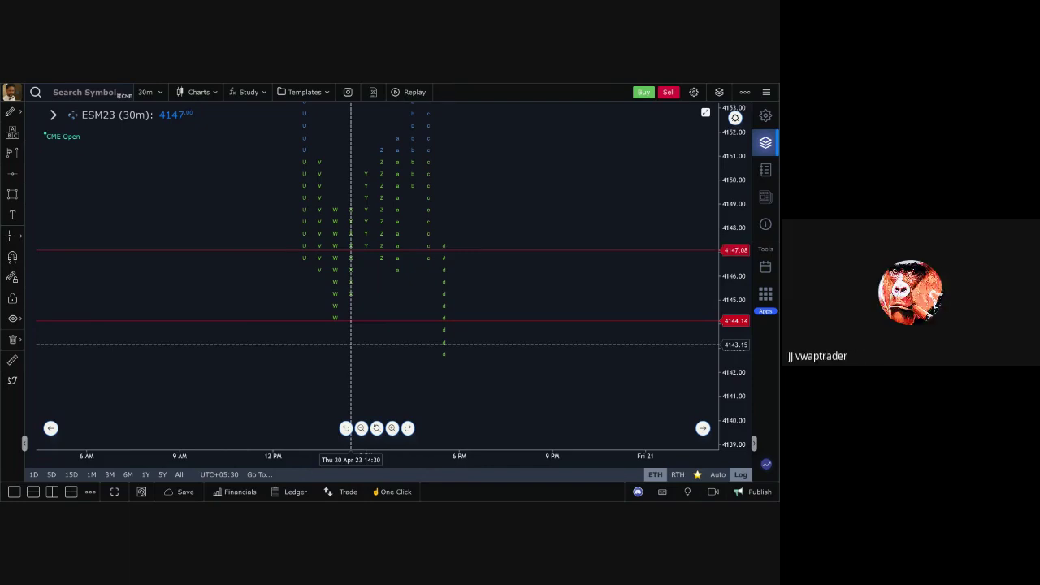
left_click(268, 320)
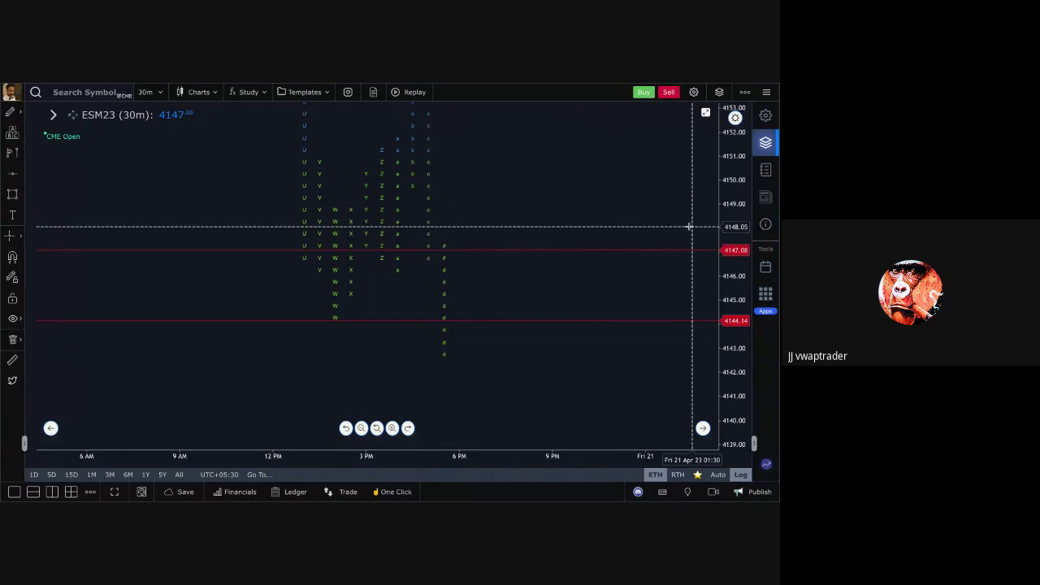
Raise the upper horizontal line to about 4148.01 and add another one at about 4152.85, level with the highest c letter.
left_click_drag(683, 248, 677, 227)
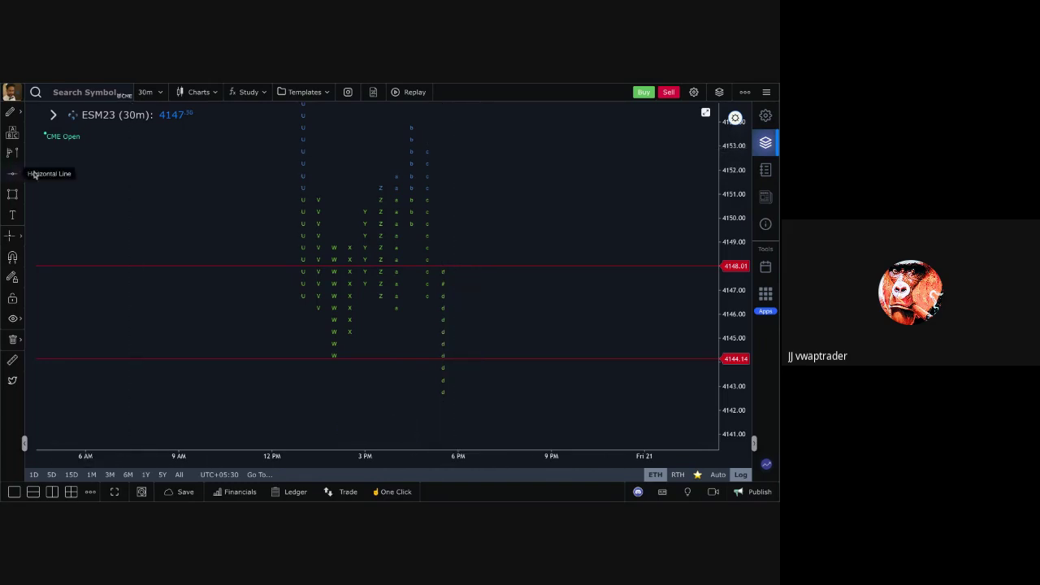
left_click(303, 149)
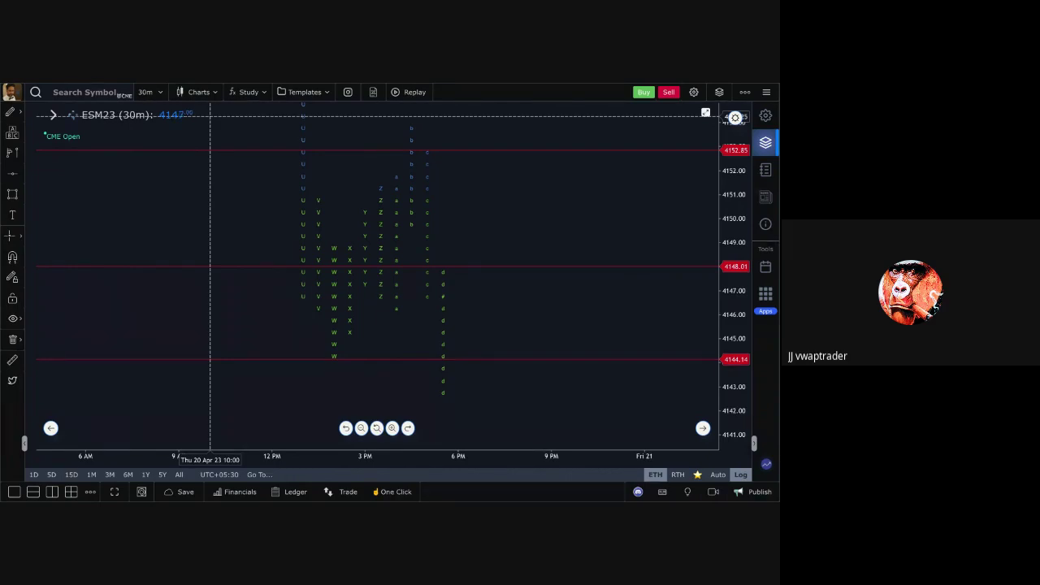
left_click_drag(439, 152, 427, 149)
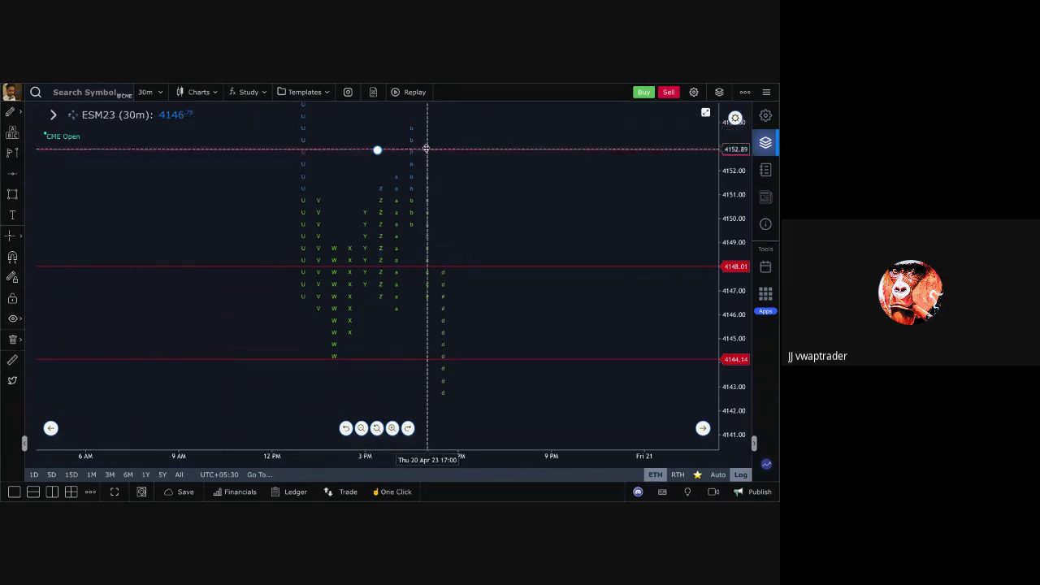
Deselect the new horizontal line and show the candlesticks over the market profile letters, leaving the legend collapsed.
left_click(706, 161)
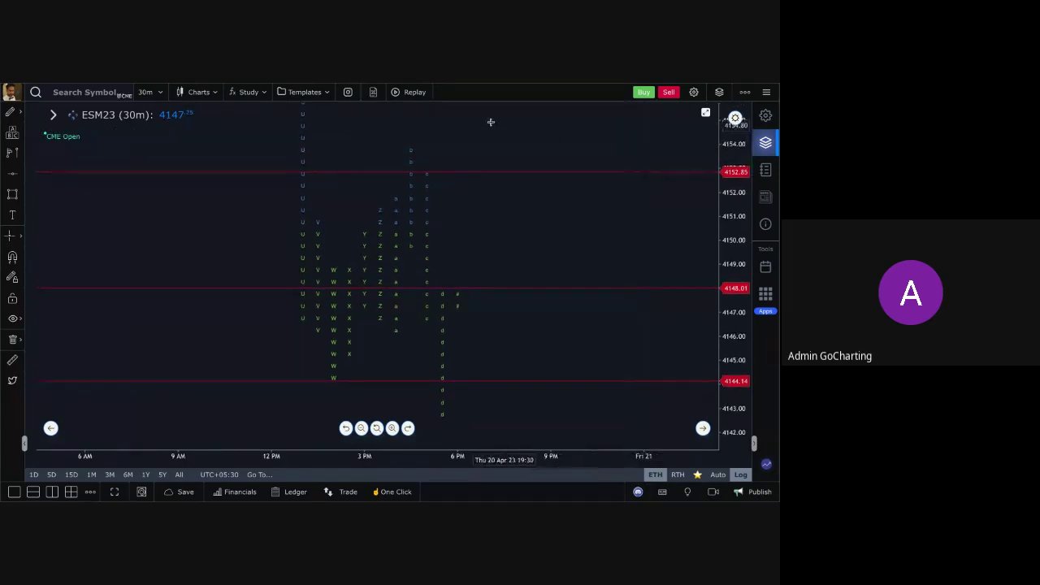
left_click(416, 172)
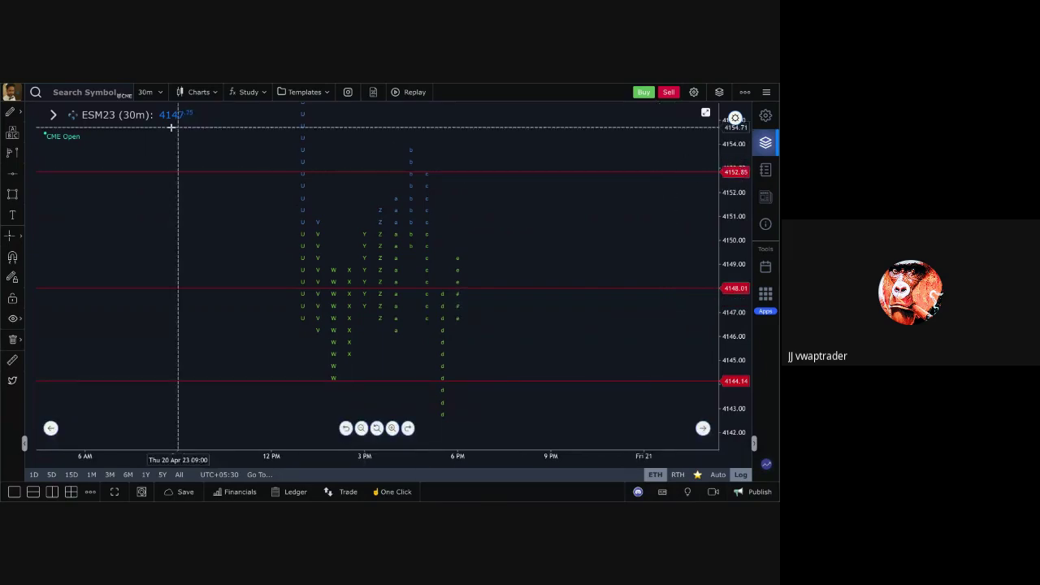
left_click(53, 115)
left_click(48, 138)
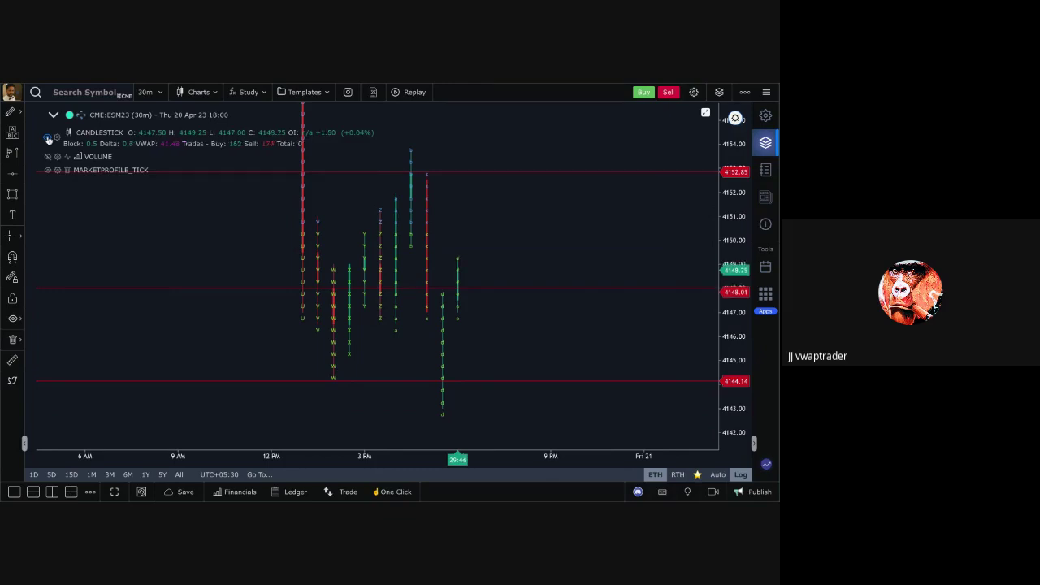
left_click(52, 116)
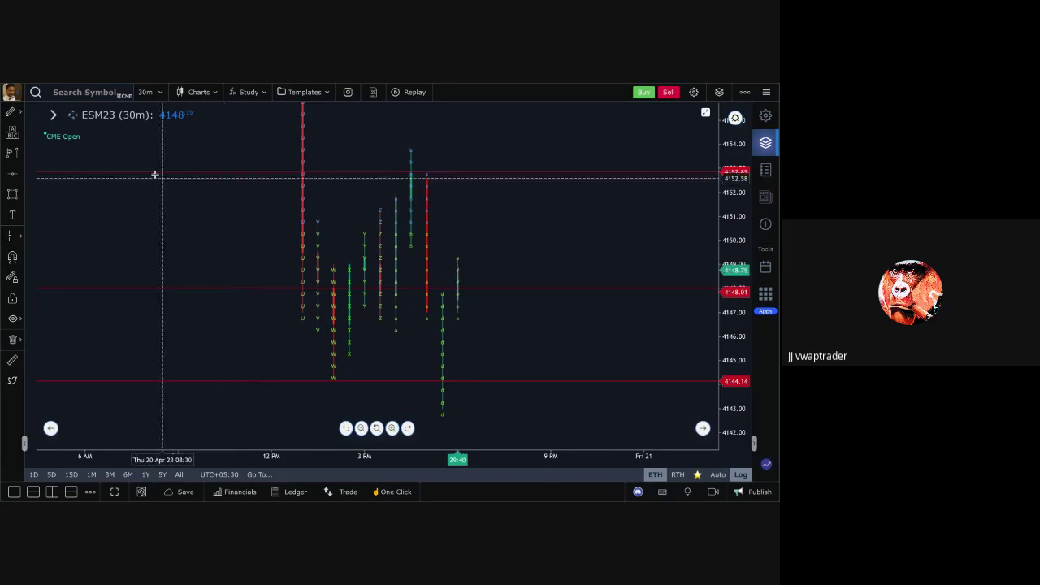
Expand the legend and briefly hide the candlesticks, leaving them shown over the profile letters.
left_click(53, 116)
left_click(47, 134)
left_click(47, 134)
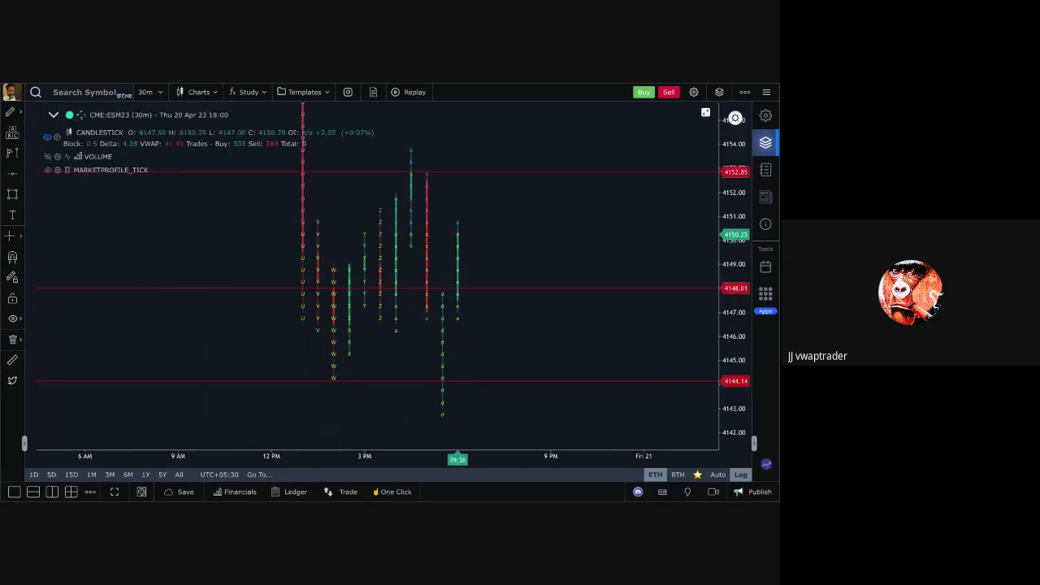
left_click_drag(144, 220, 139, 266)
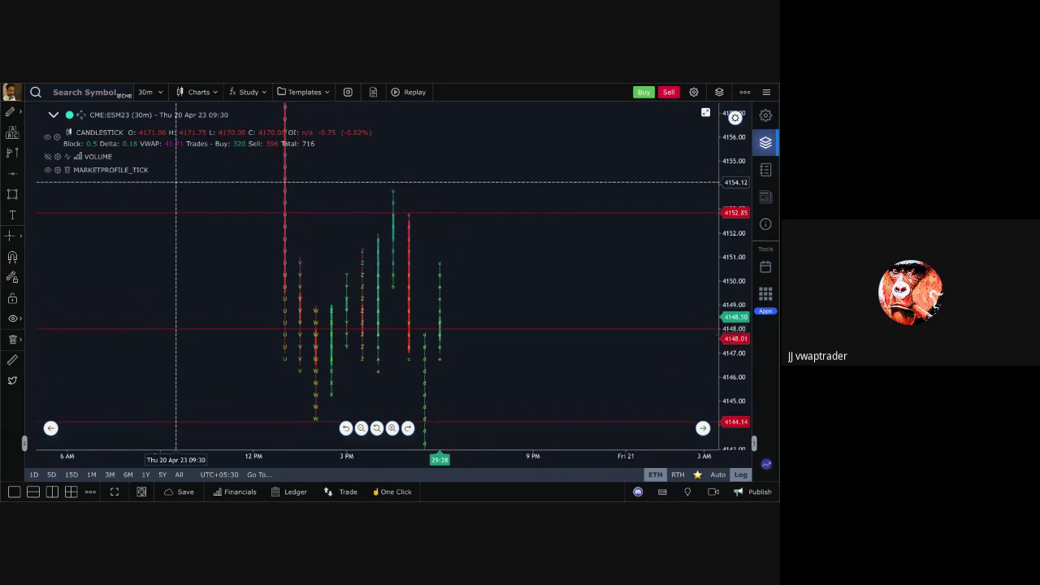
Hide the MARKETPROFILE_TICK study to view the candlesticks alone, and restore the profile letters.
left_click(47, 171)
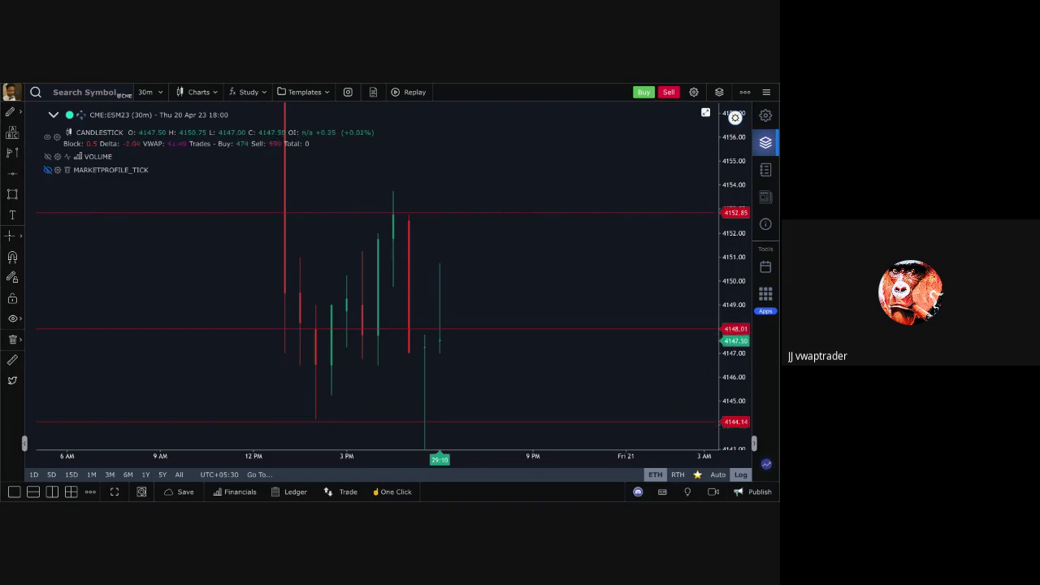
left_click(47, 170)
left_click(47, 136)
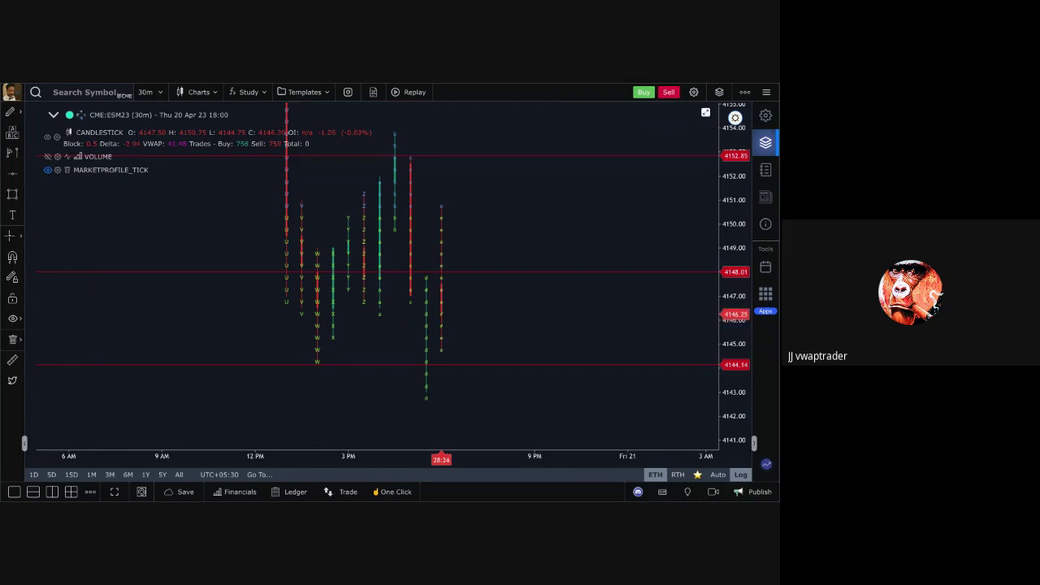
Compare the profile letters with and without candlesticks by toggling the candlesticks' visibility repeatedly, leaving them hidden.
left_click(47, 136)
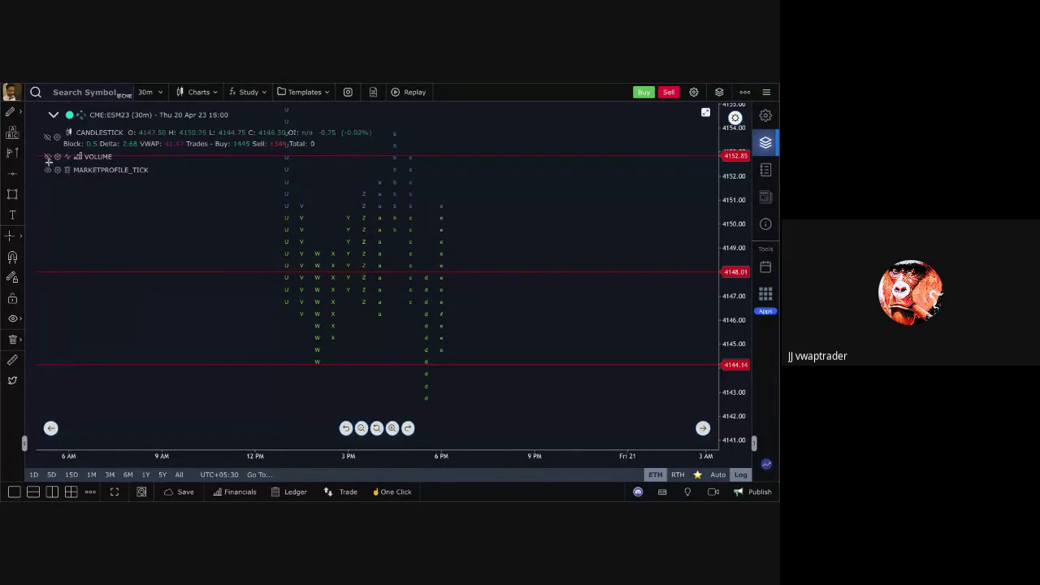
left_click(48, 137)
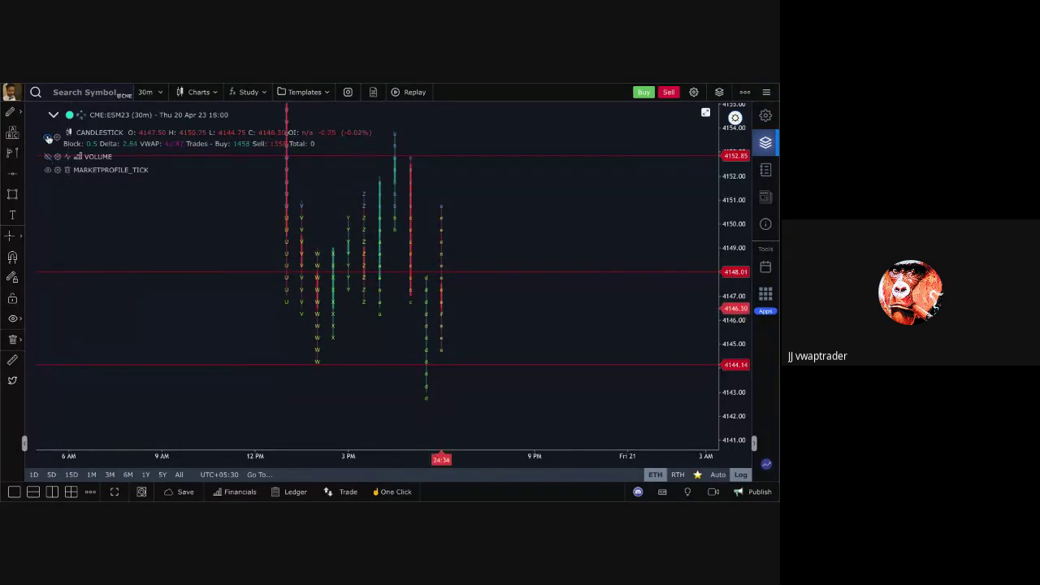
left_click(48, 137)
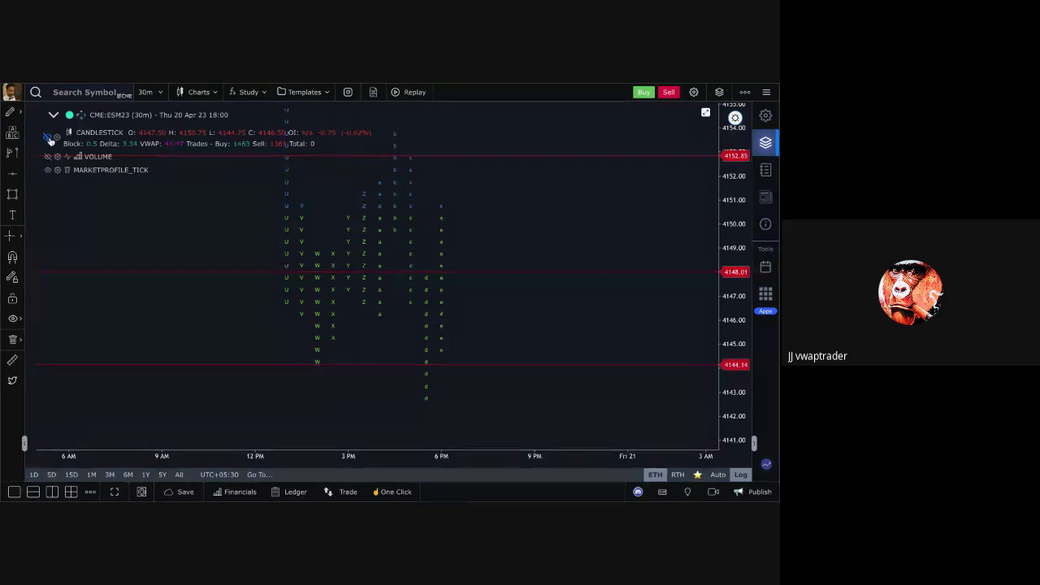
left_click(48, 137)
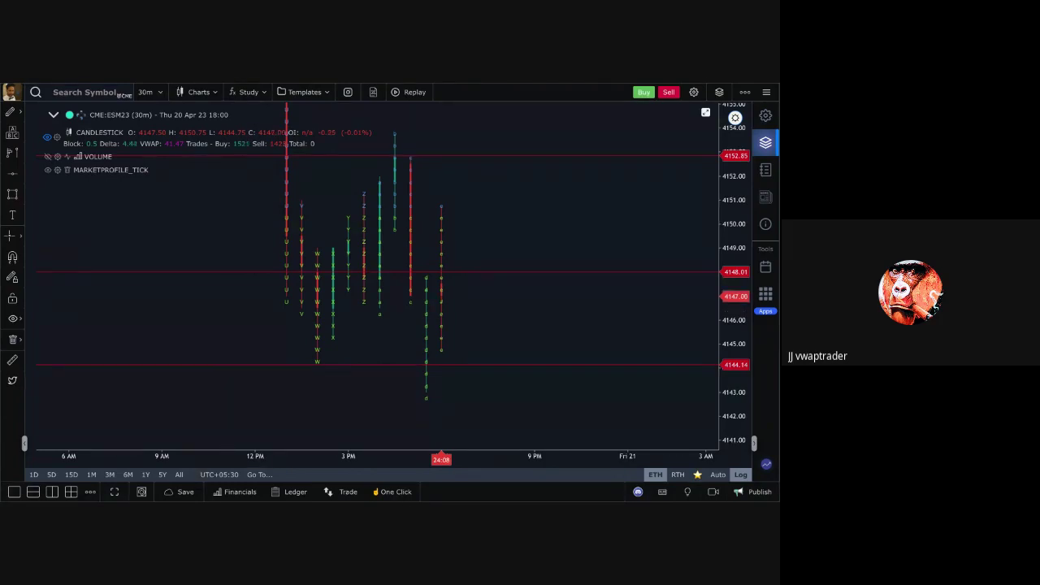
left_click(47, 136)
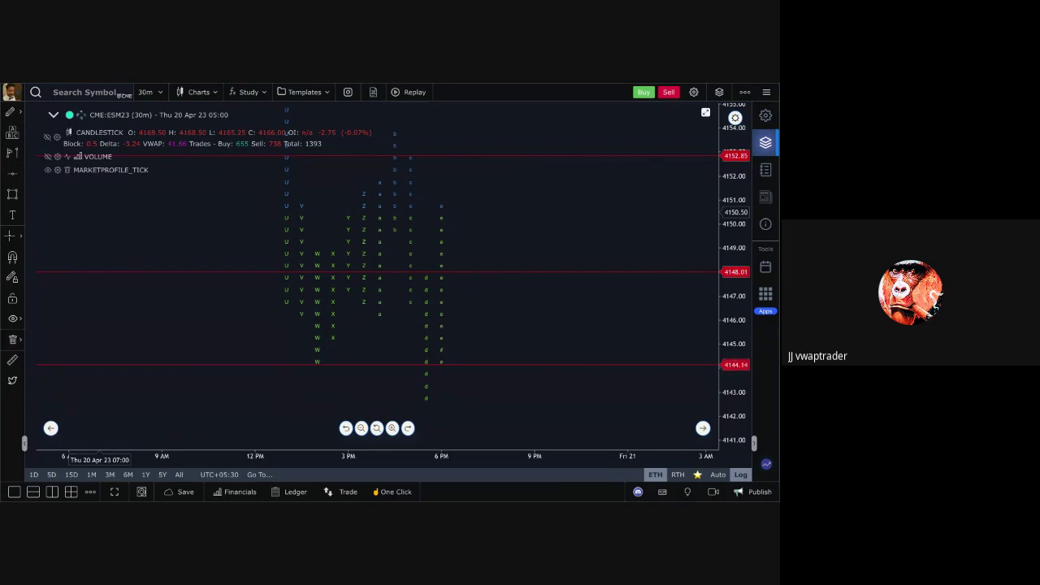
left_click(47, 136)
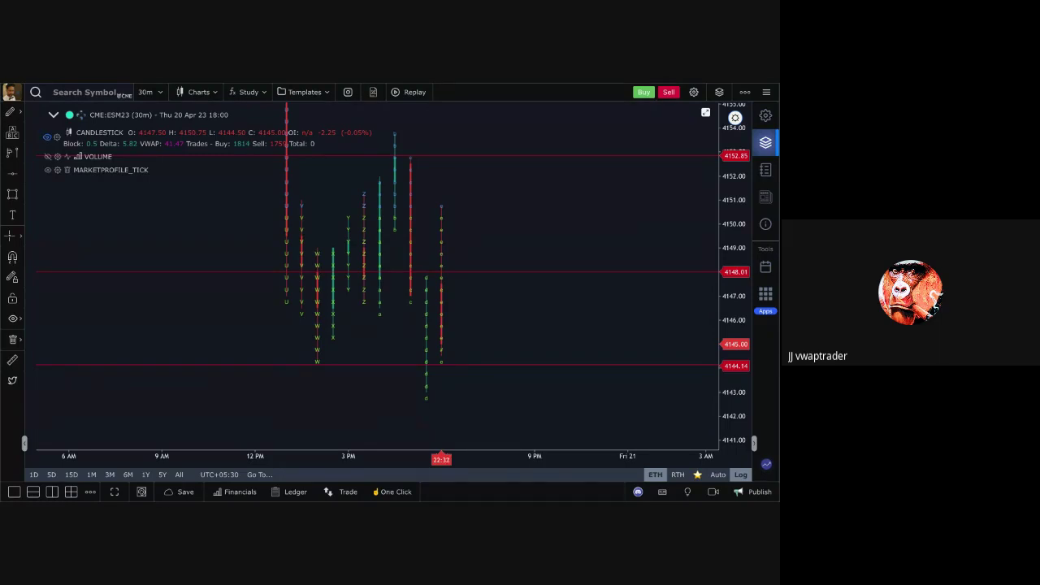
left_click(47, 136)
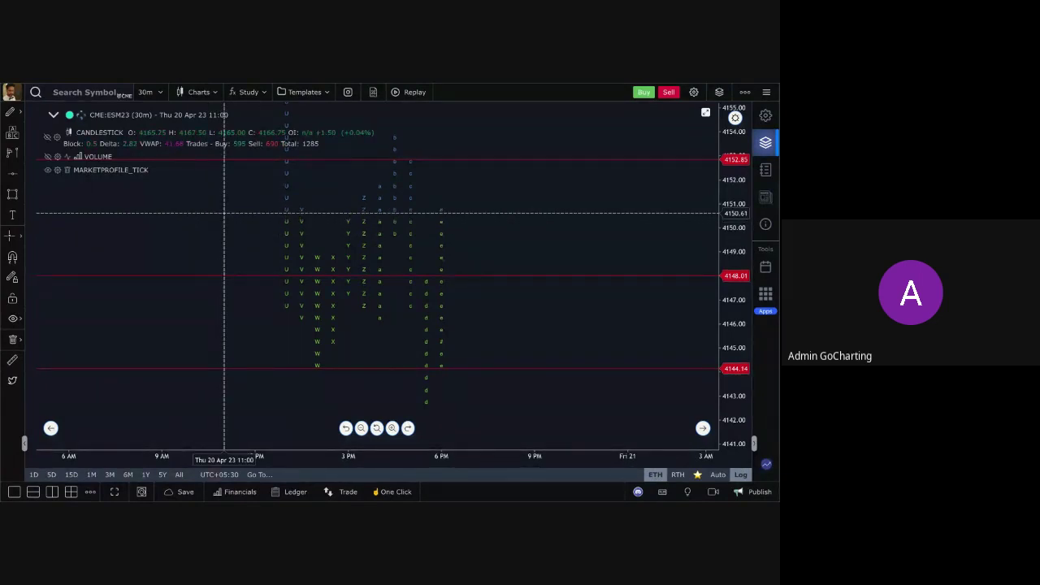
left_click_drag(224, 217, 191, 241)
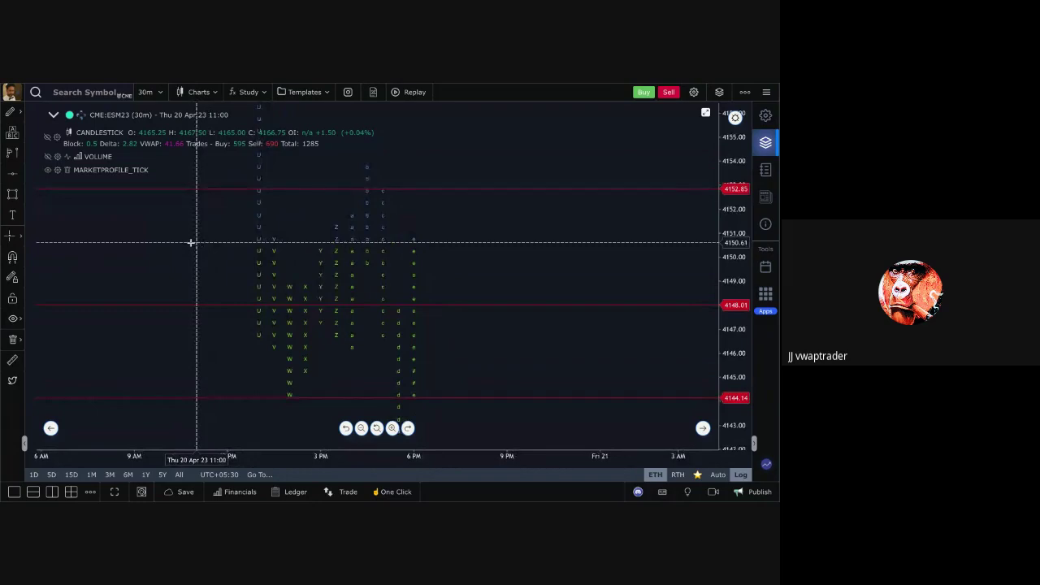
Search for NIFTY and load the NSE NIFTY 50 index on the chart.
left_click(113, 95)
type("TY")
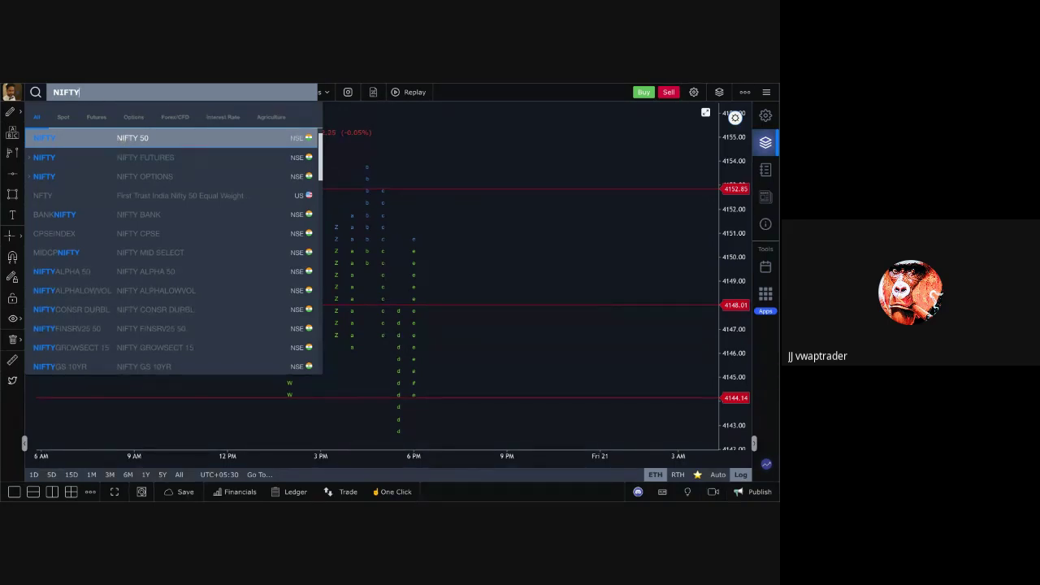
left_click(120, 145)
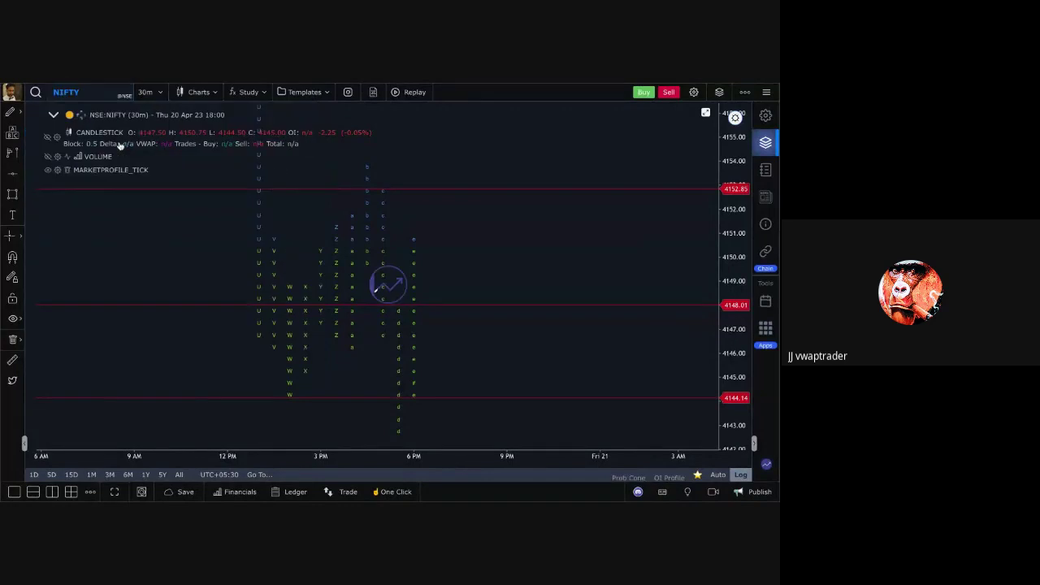
left_click(401, 310)
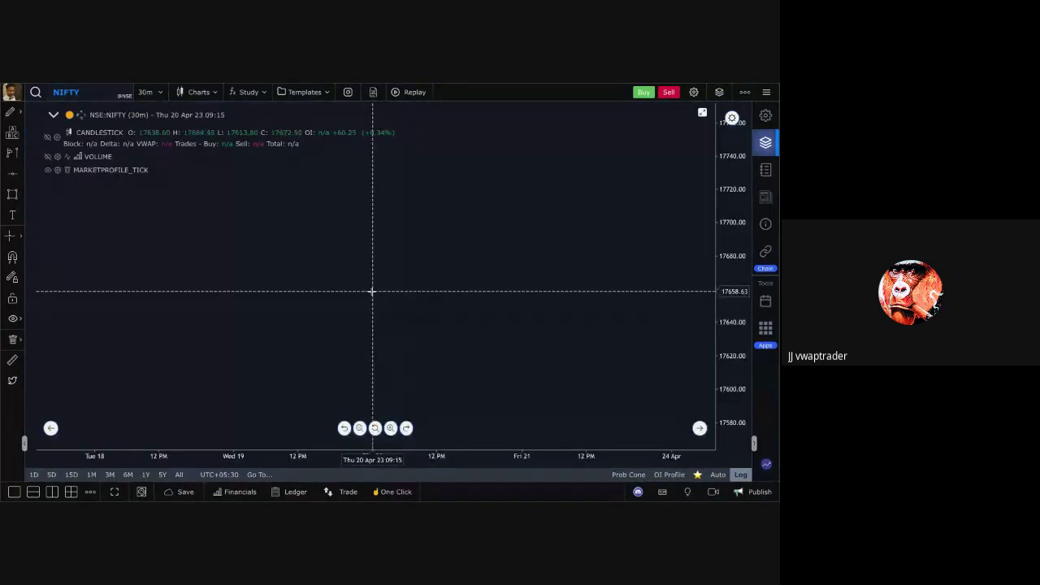
left_click(386, 313)
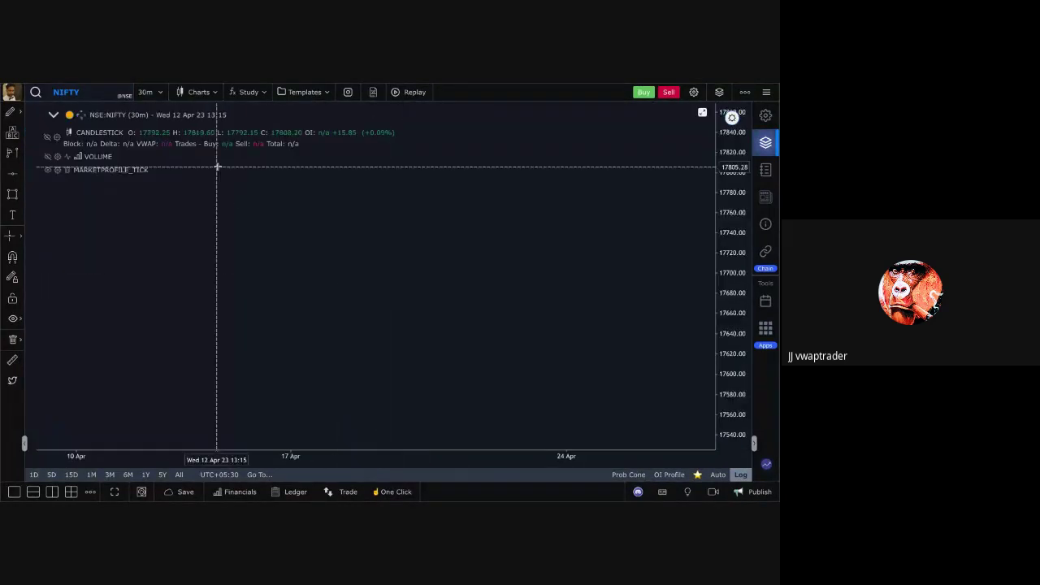
Search for ES and load the CME E-mini S&P 500 futures contract ESM23 on the chart.
left_click(87, 93)
type("ES")
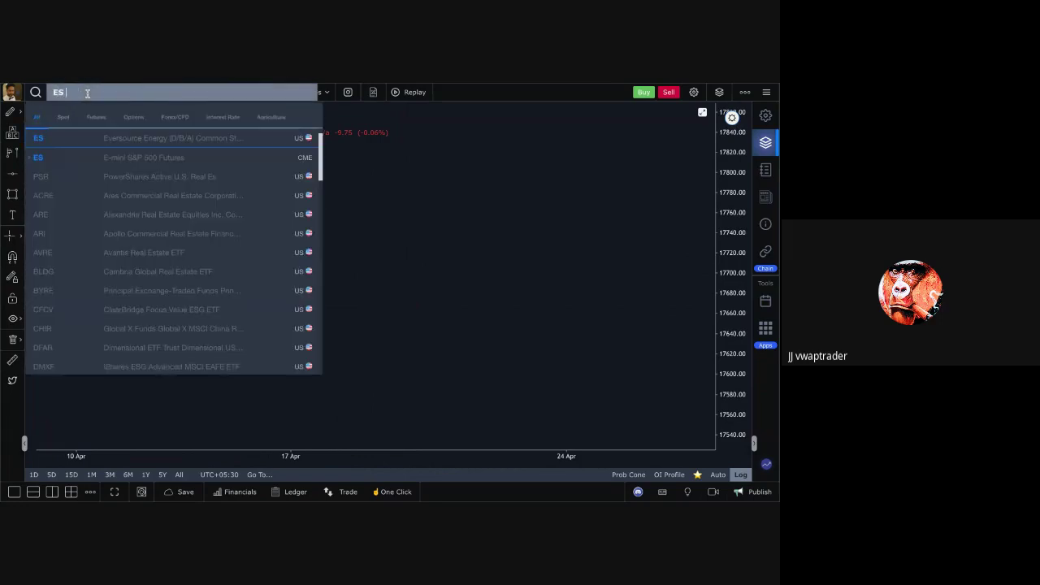
left_click(93, 156)
left_click(95, 174)
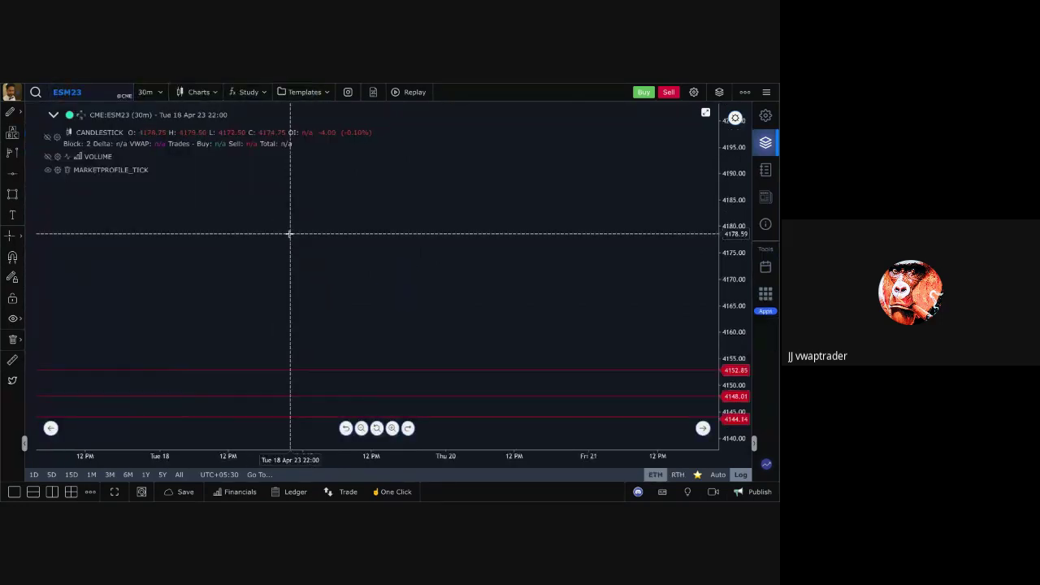
Show the ESM23 candlesticks over the 20 April profile letters and collapse the legend.
scroll(289, 234, "down", 10)
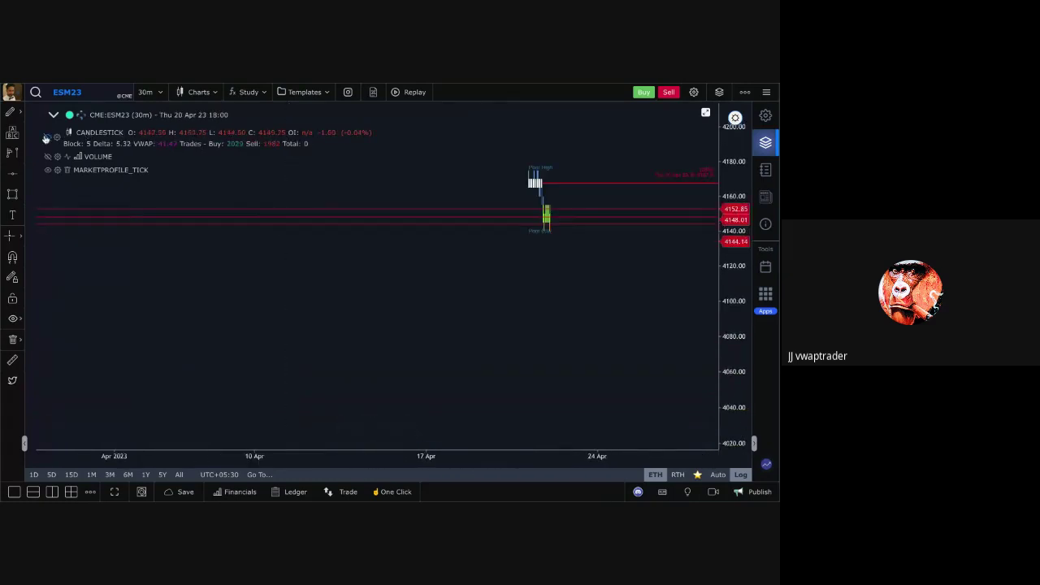
scroll(298, 245, "up", 10)
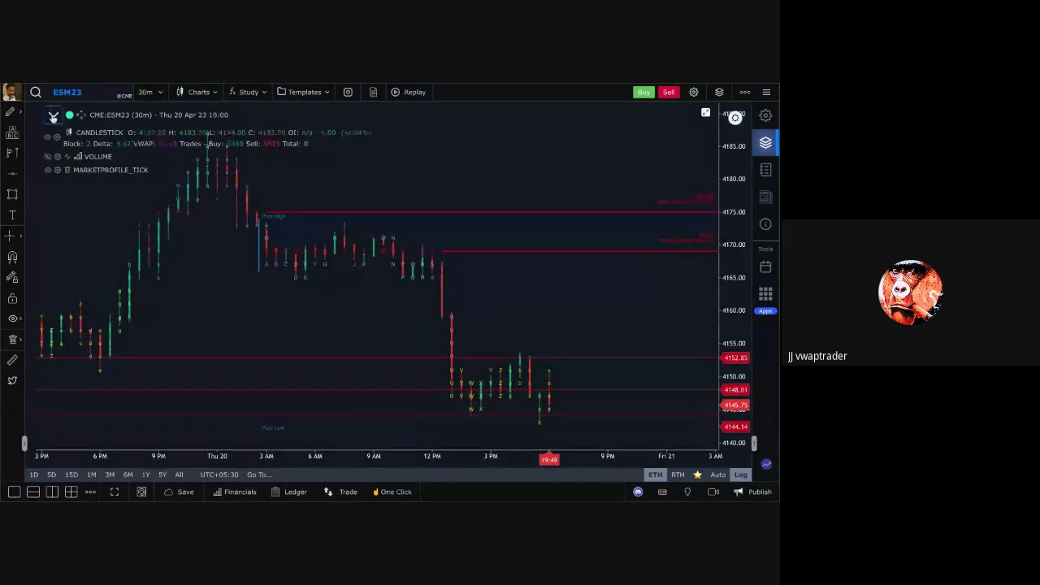
left_click(52, 117)
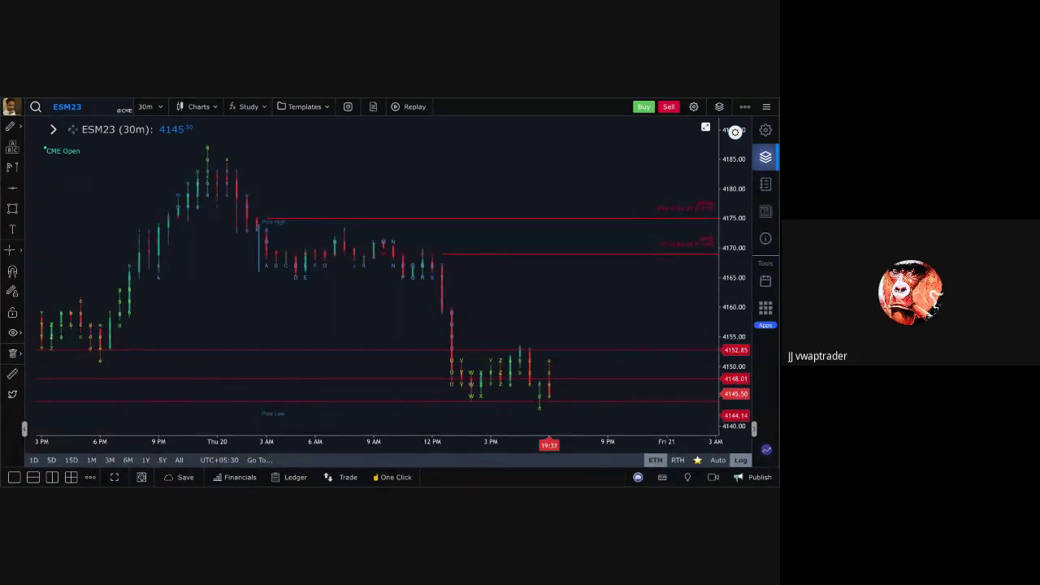
left_click_drag(646, 273, 626, 290)
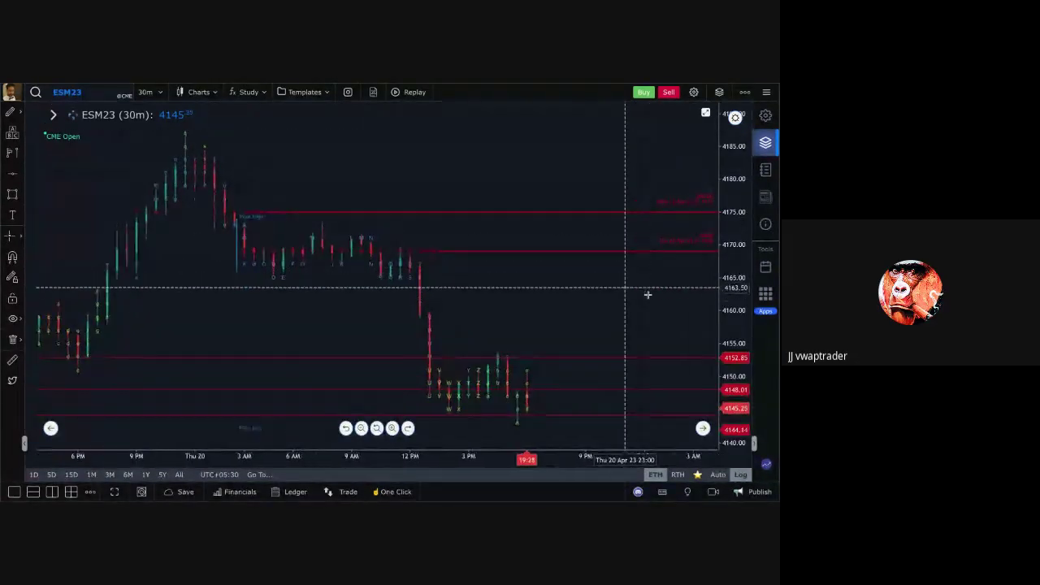
left_click_drag(732, 301, 668, 307)
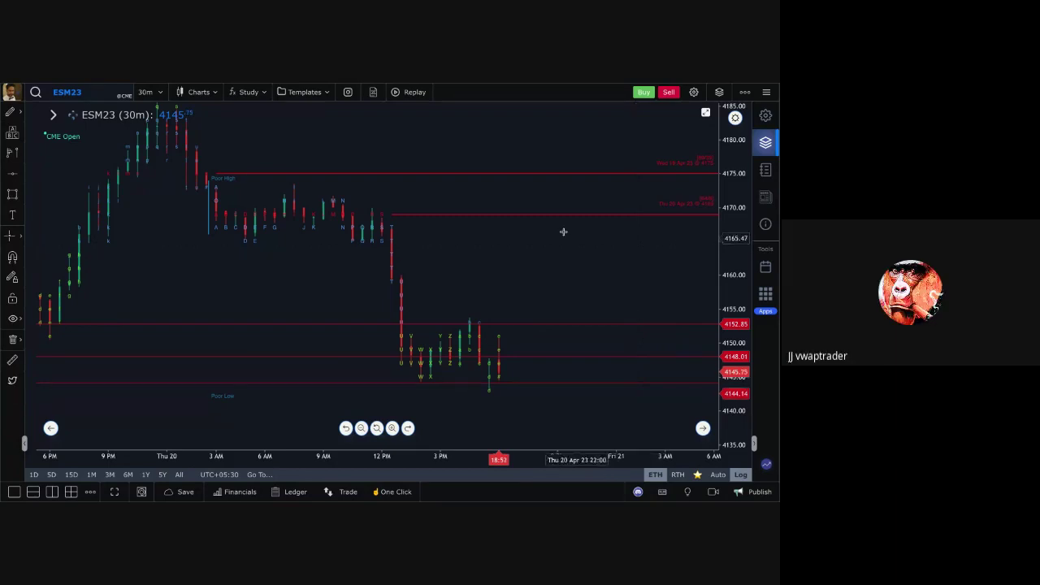
Expand the legend, briefly hide the market profile letters, and hide the candlesticks so only the letters remain.
left_click(53, 115)
left_click(48, 171)
left_click(48, 171)
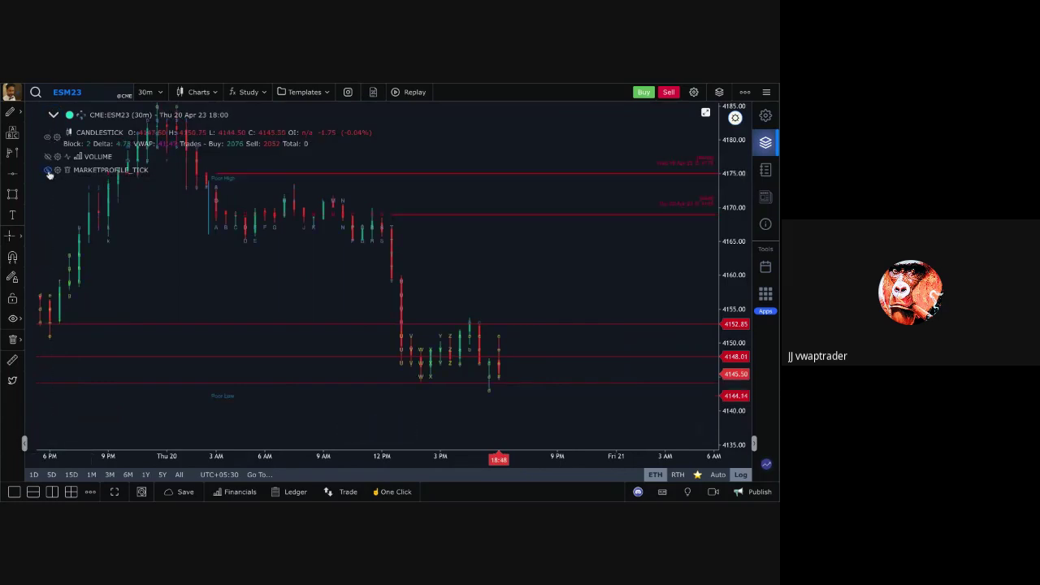
left_click(47, 137)
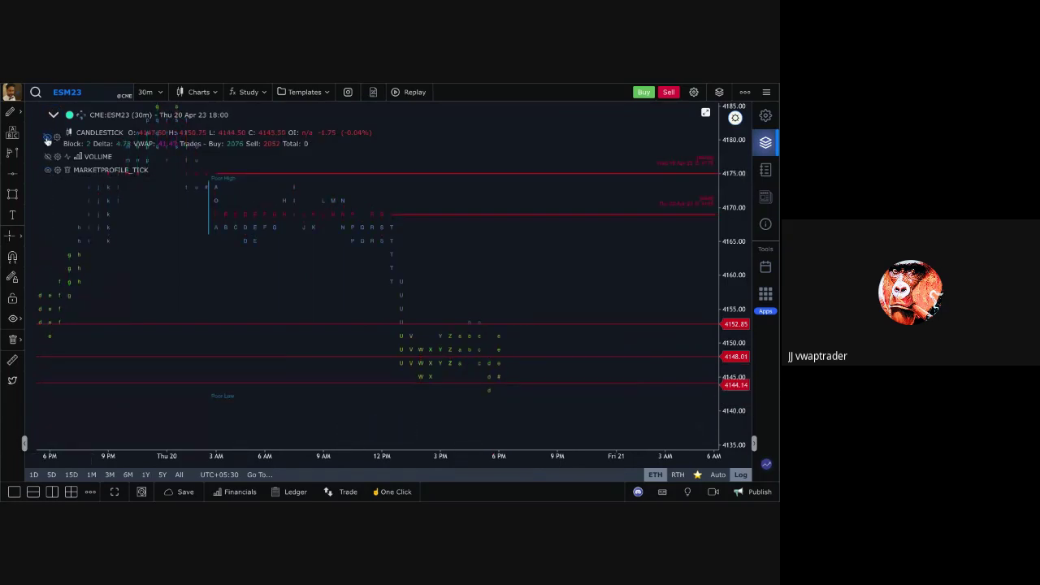